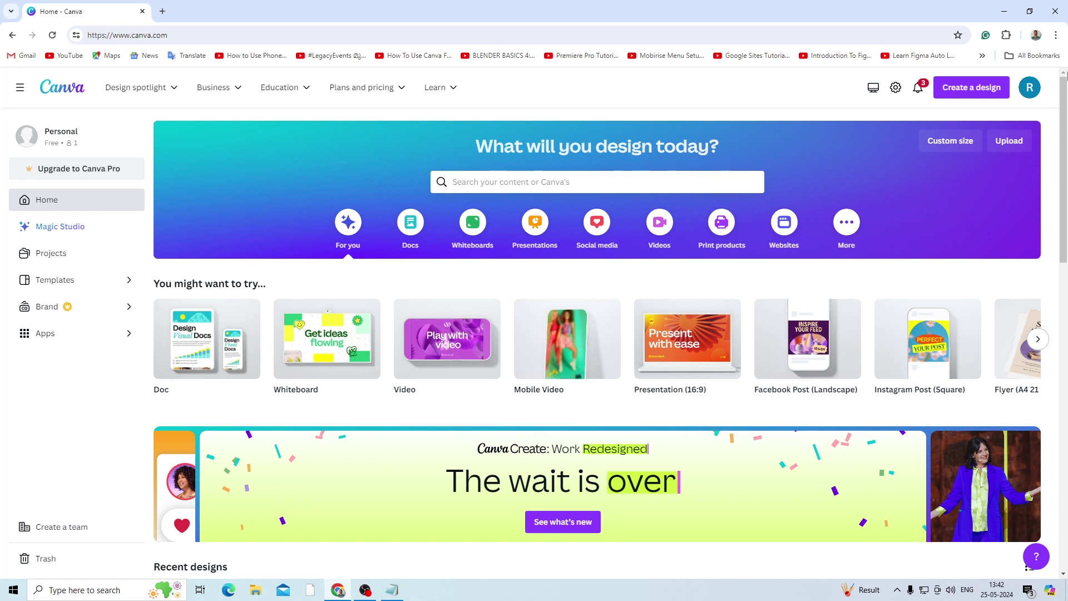
# Step: Create a new custom-size design of 1920 × 1080 px
pyautogui.click(971, 92)
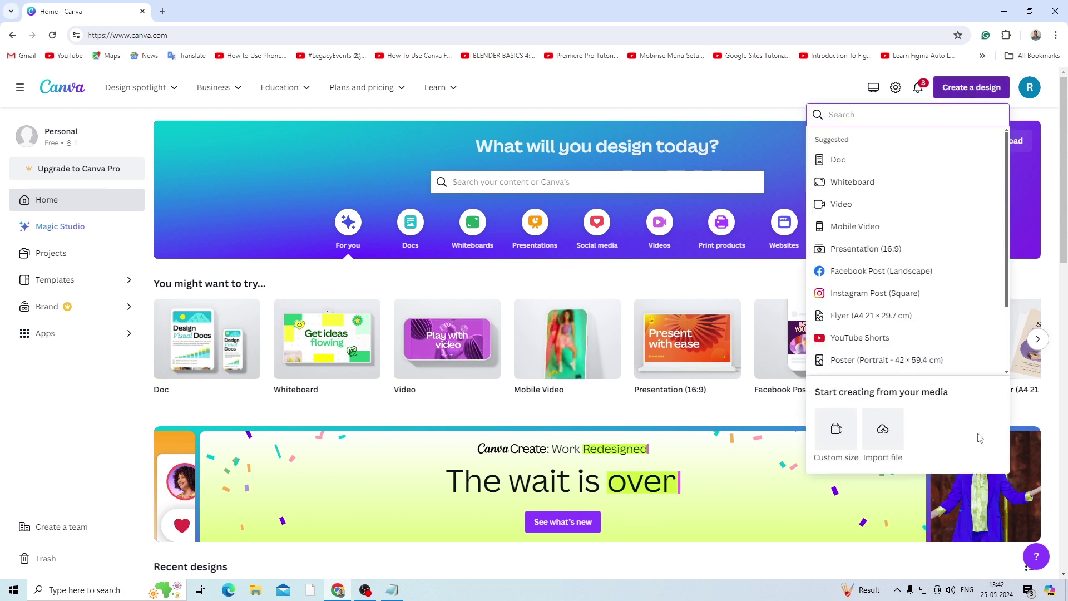
pyautogui.click(835, 431)
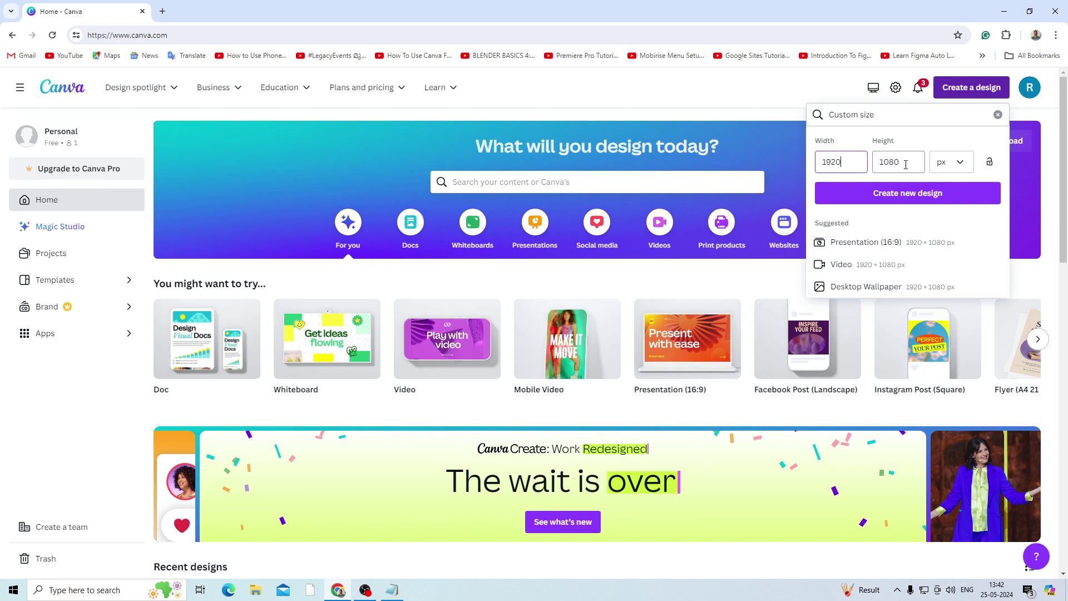
pyautogui.click(904, 196)
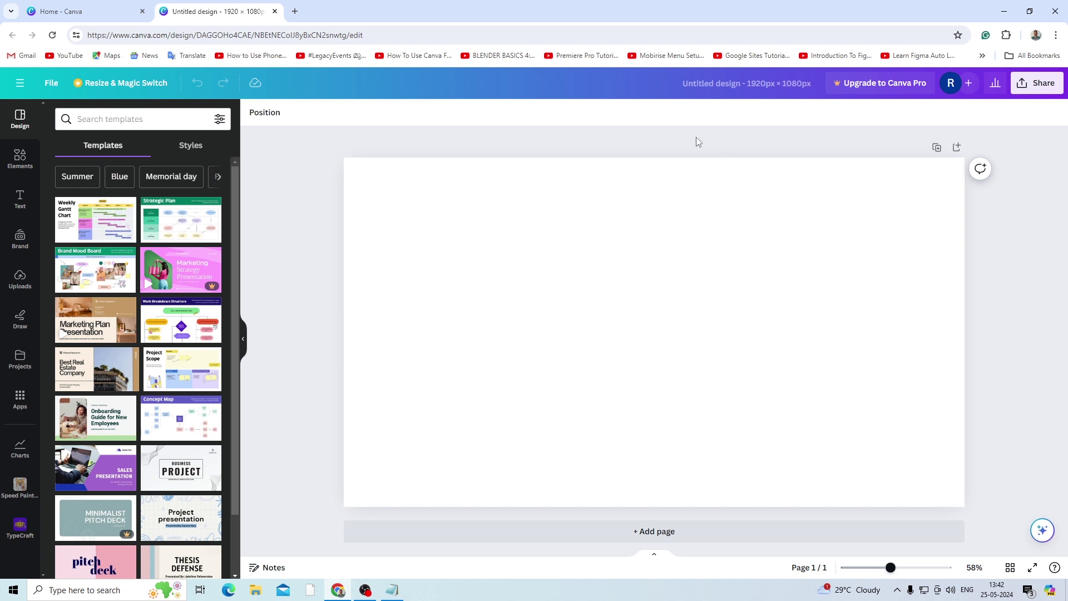
# Step: Title the design "Sketch"
pyautogui.click(694, 89)
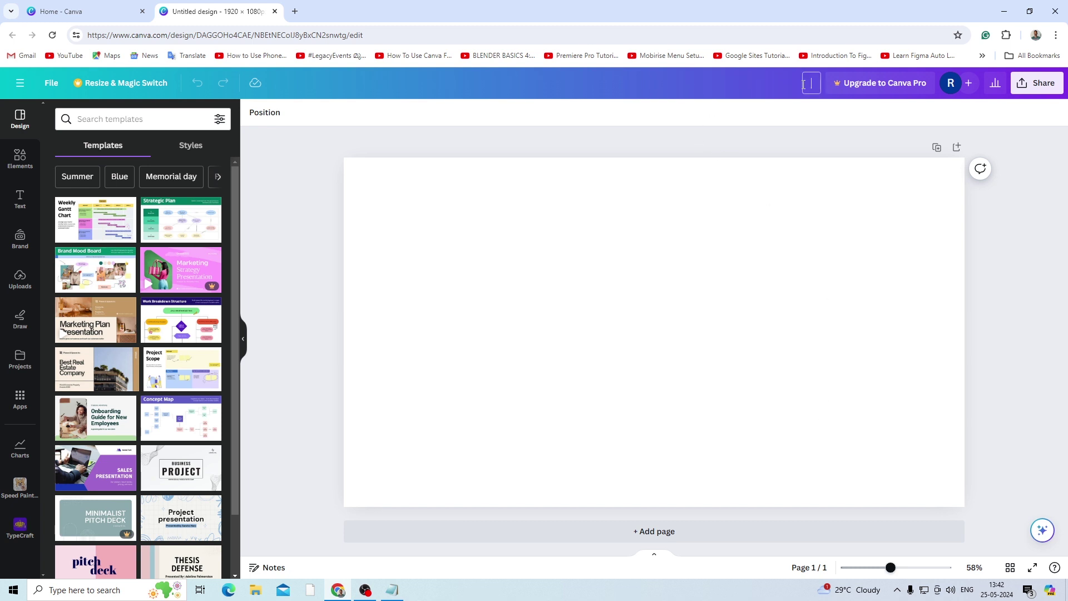
pyautogui.write('Sketch')
pyautogui.click(1018, 273)
# Step: Place the uploaded apple line drawing on the page and enlarge it to about 585 px wide
pyautogui.click(21, 278)
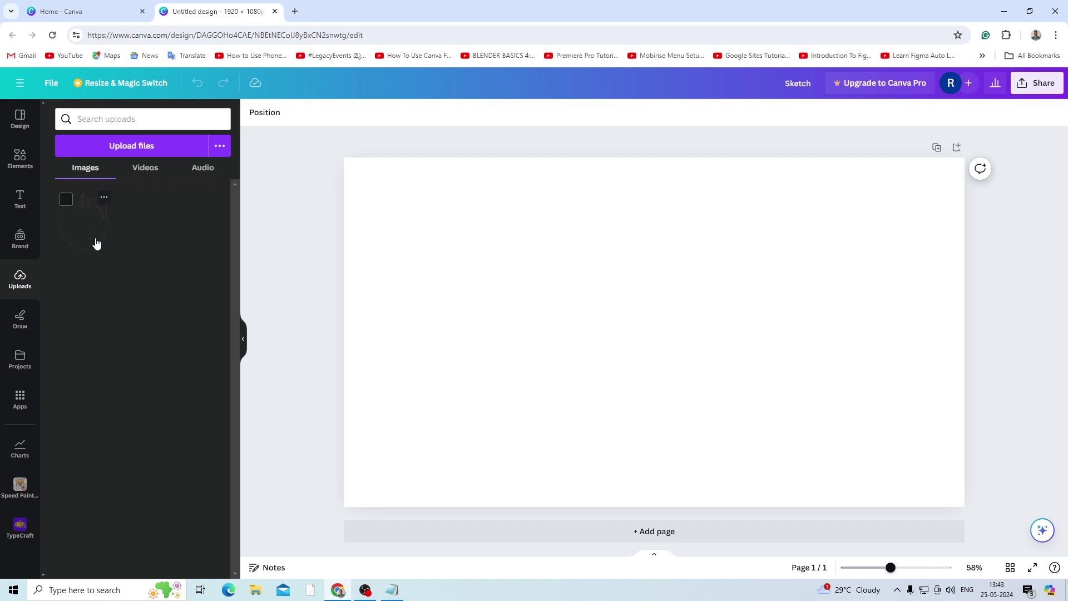
pyautogui.moveTo(87, 235); pyautogui.dragTo(497, 270)
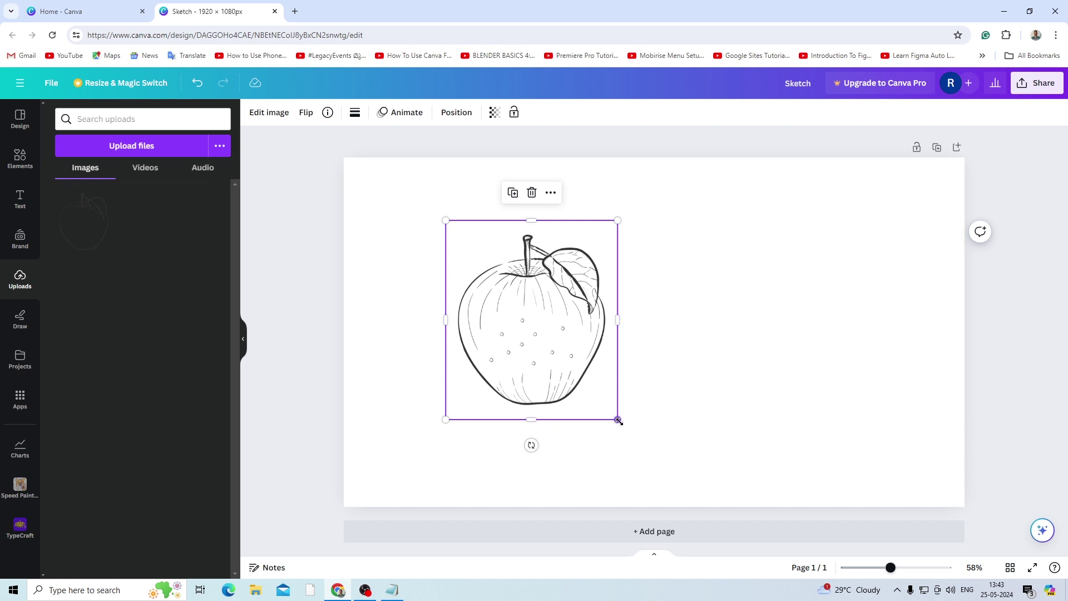
pyautogui.moveTo(617, 419); pyautogui.dragTo(635, 439)
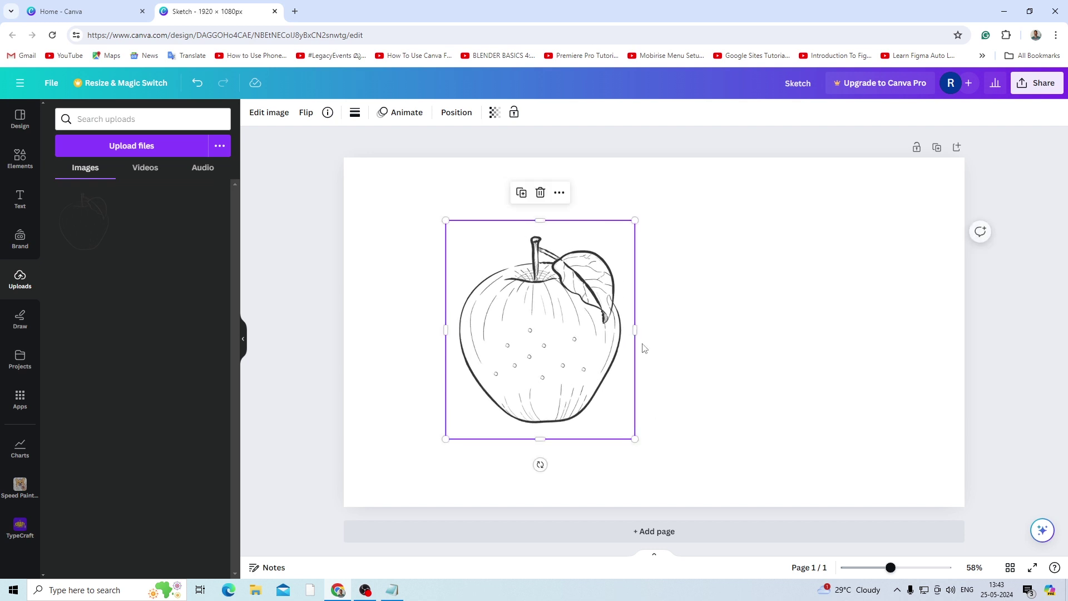
# Step: Align the apple drawing to the page's vertical middle and shift it slightly to the left
pyautogui.click(456, 113)
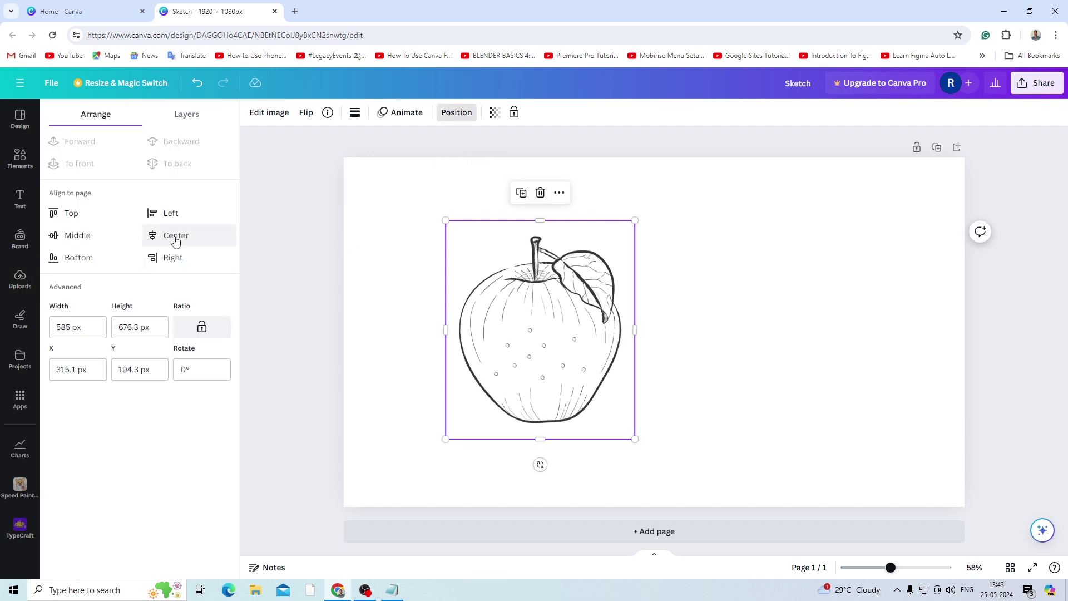
pyautogui.click(78, 241)
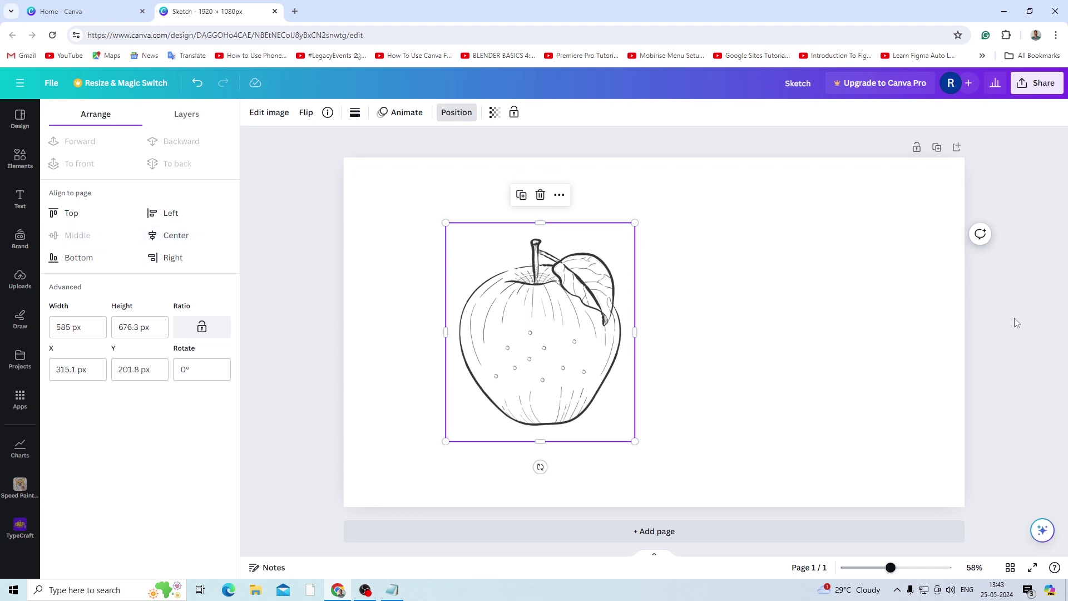
pyautogui.moveTo(570, 319); pyautogui.dragTo(547, 319)
pyautogui.click(979, 310)
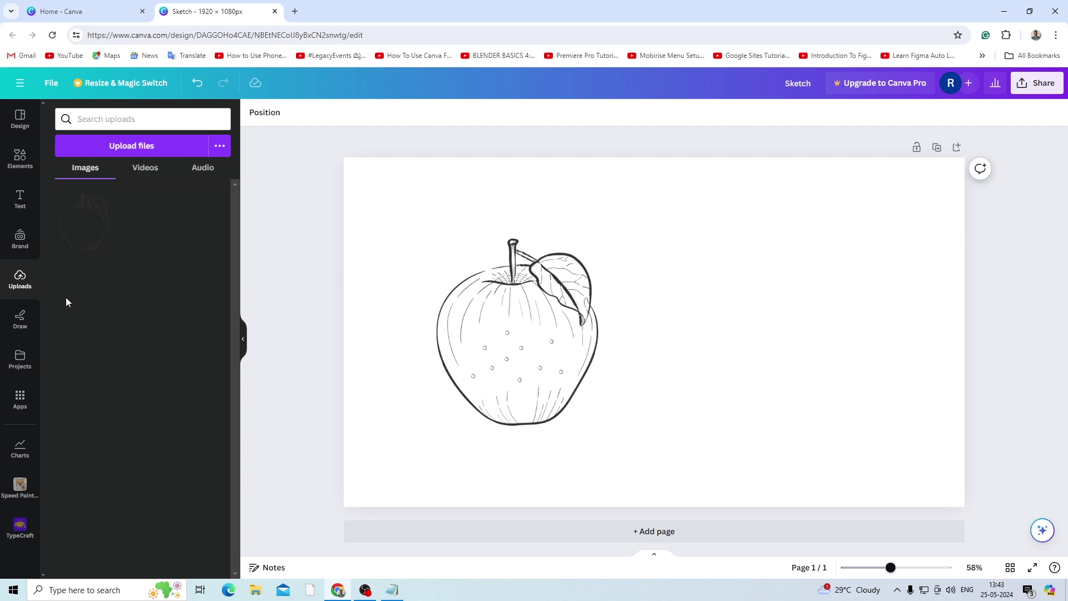
# Step: Add a heading reading "Apple" to the upper right area of the page
pyautogui.click(20, 200)
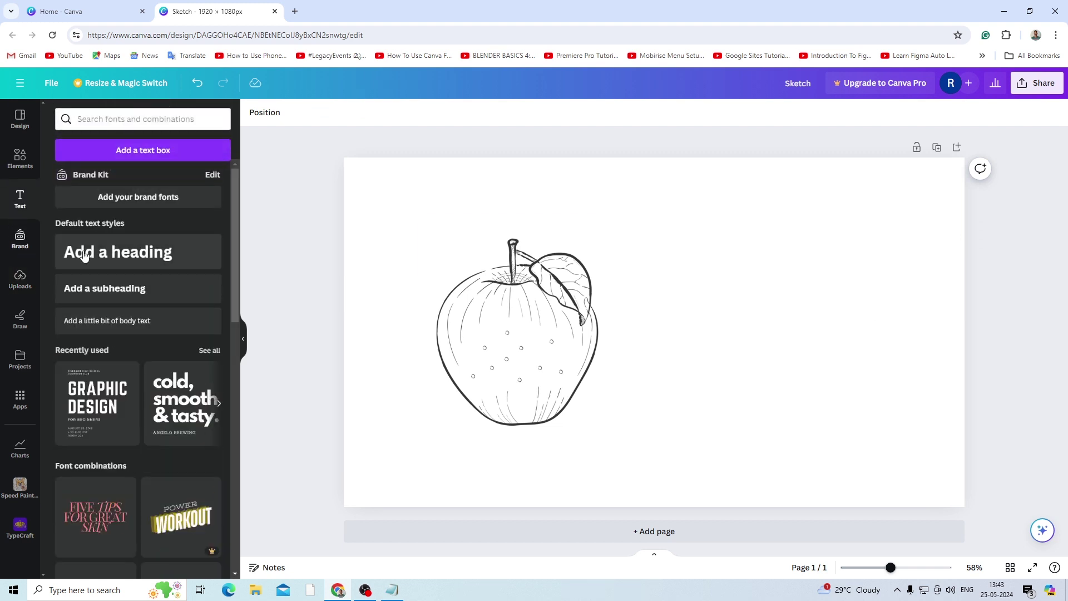
pyautogui.moveTo(92, 250); pyautogui.dragTo(750, 255)
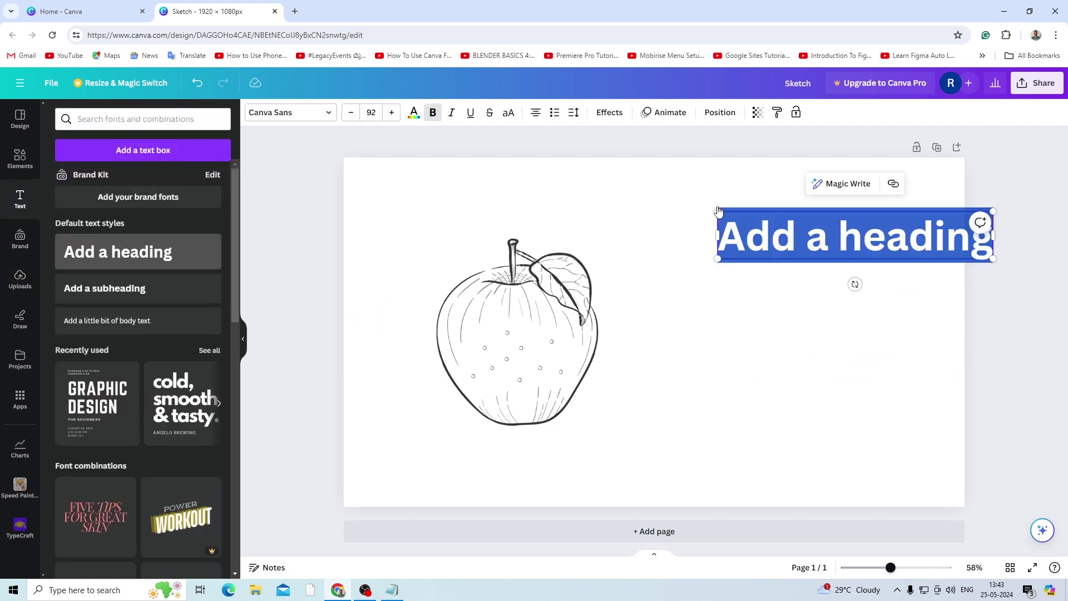
pyautogui.write('A')
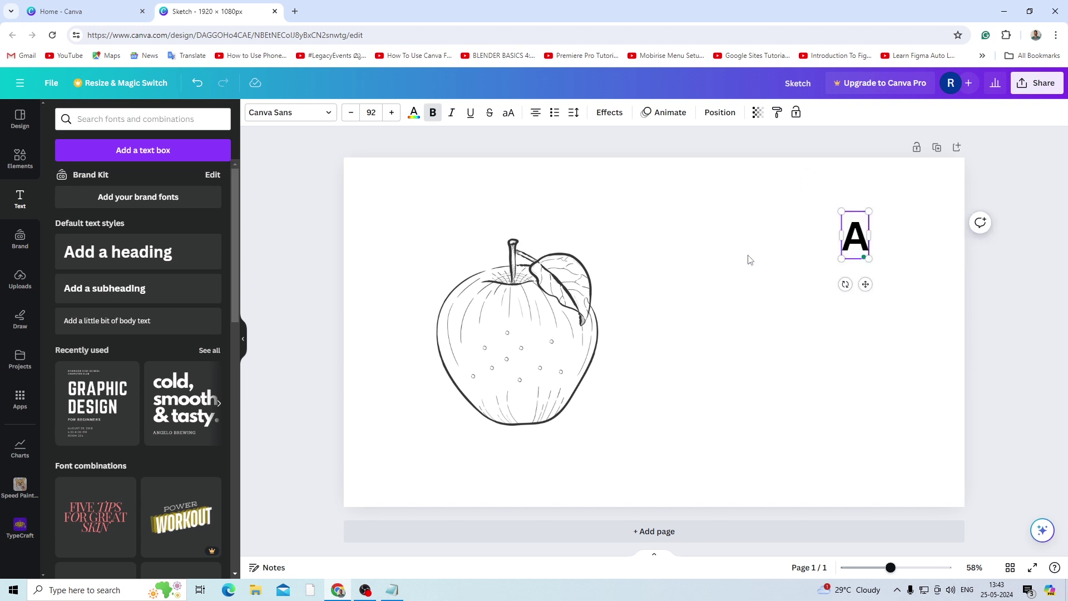
pyautogui.write('pple')
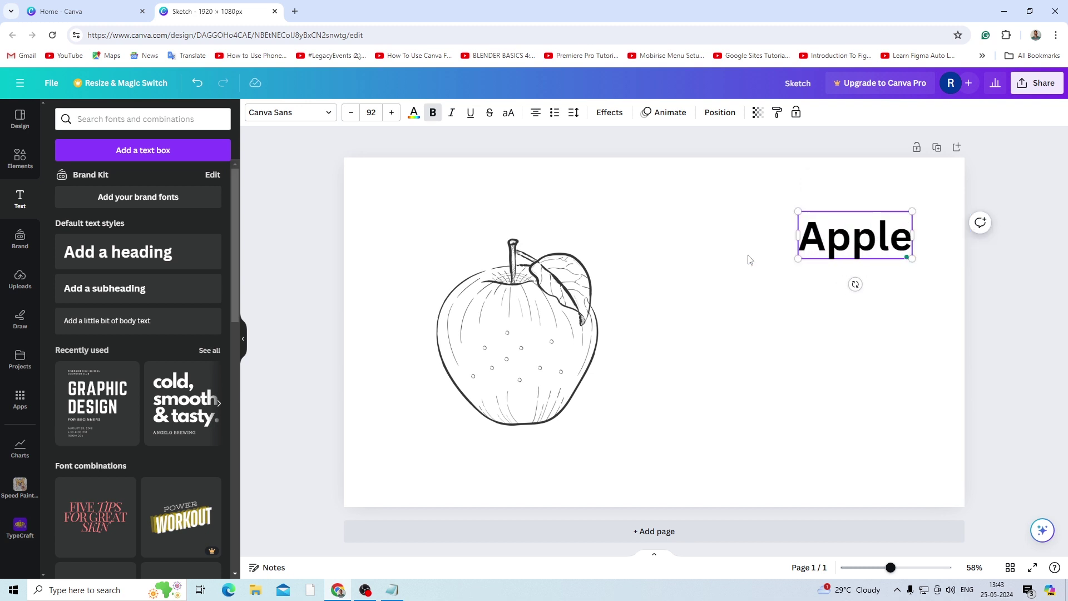
# Step: Increase the "Apple" heading's font size to 125 and move it to the middle of the page's right half
pyautogui.click(371, 113)
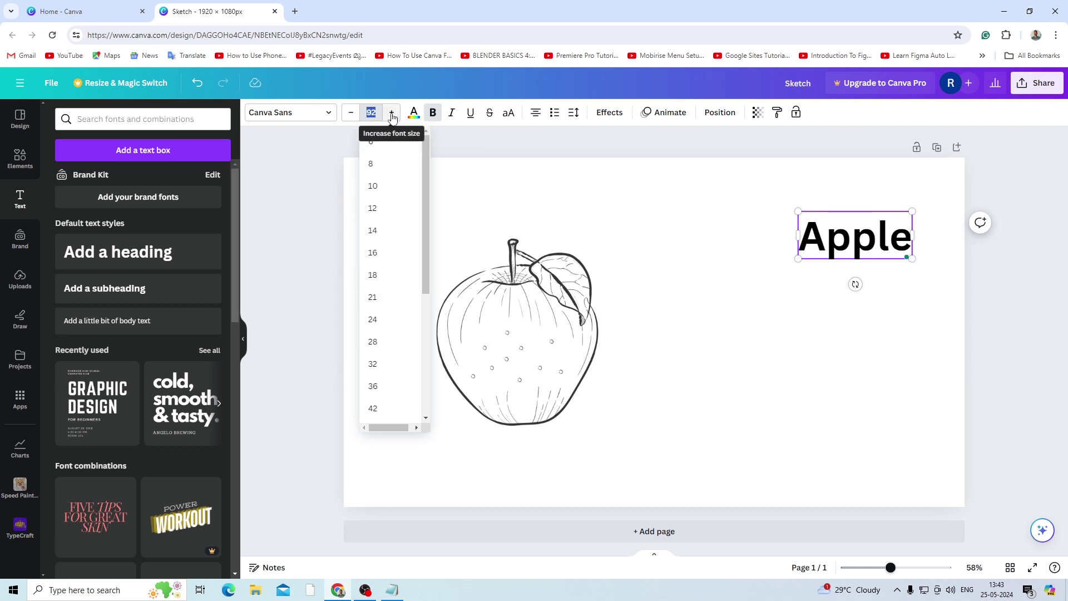
pyautogui.click(392, 113)
pyautogui.click(392, 113)
pyautogui.click(393, 114)
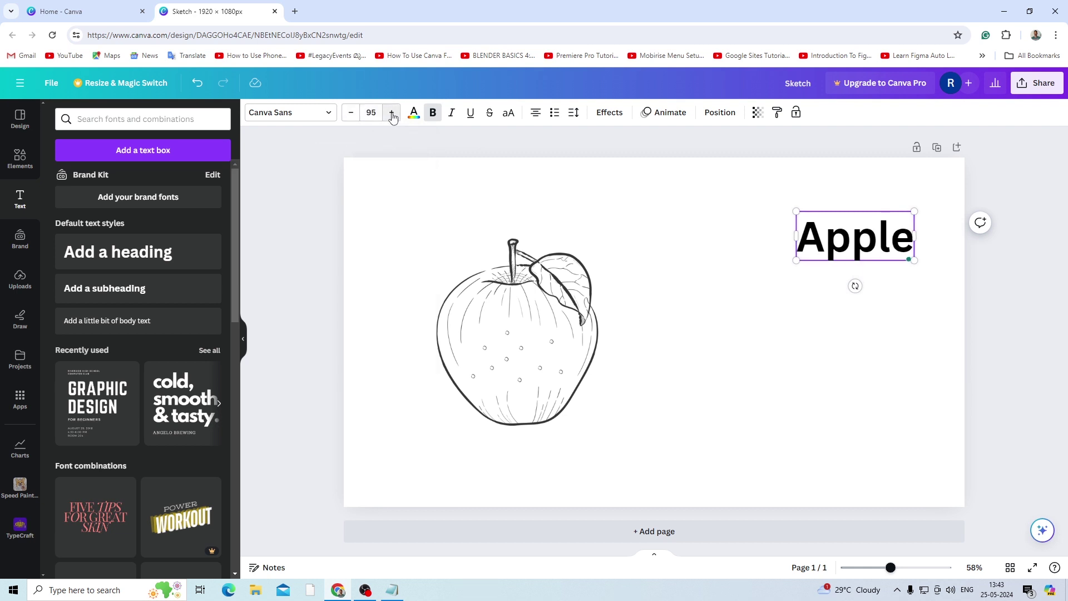
pyautogui.click(392, 114)
pyautogui.click(392, 113)
pyautogui.click(392, 114)
pyautogui.click(392, 113)
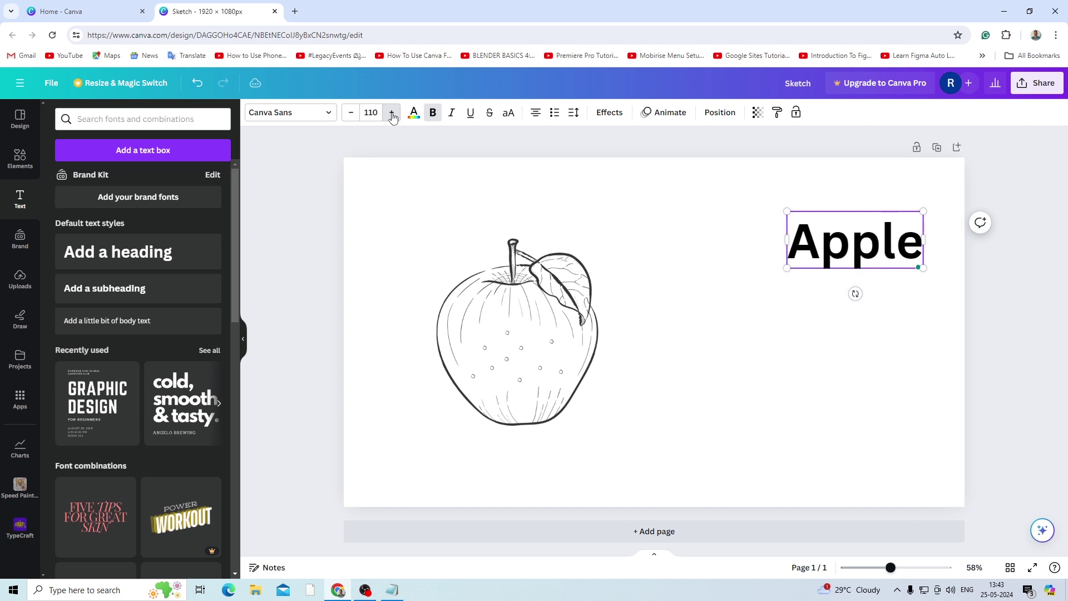
pyautogui.click(392, 114)
pyautogui.click(392, 113)
pyautogui.click(392, 113)
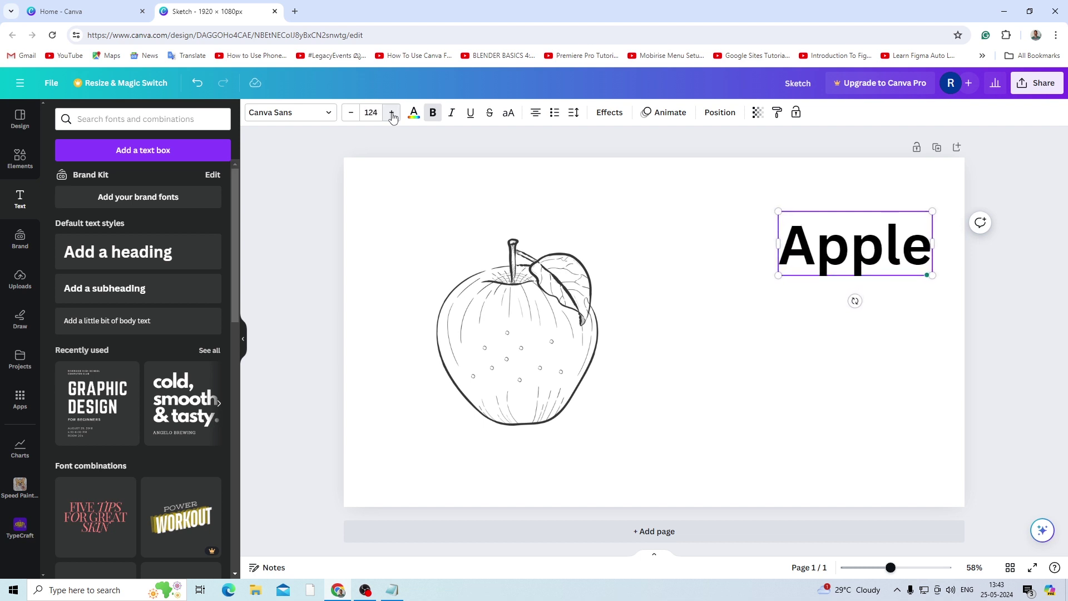
pyautogui.click(393, 113)
pyautogui.click(988, 314)
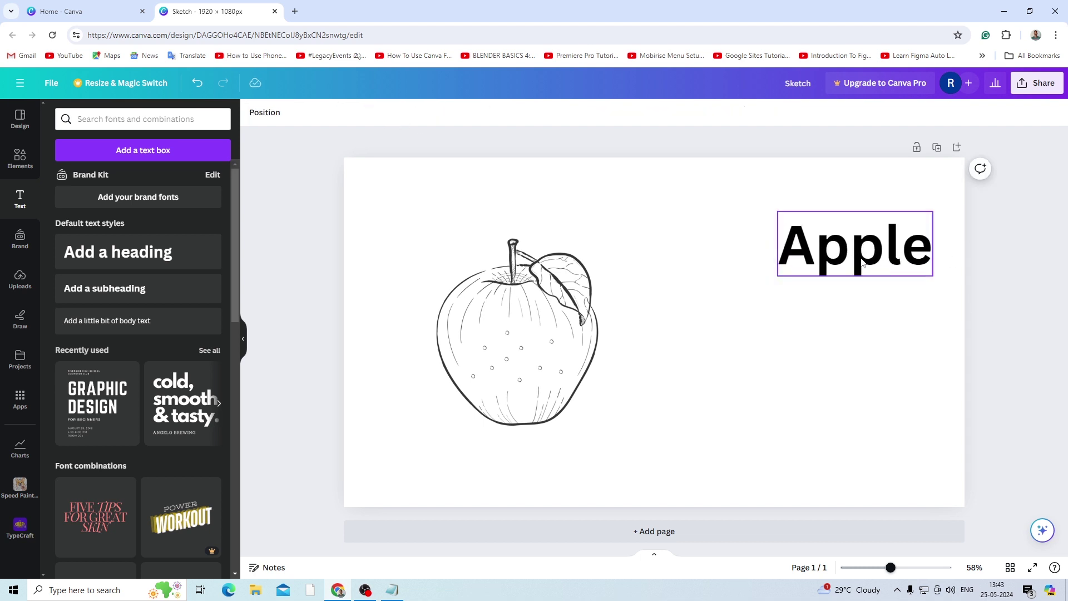
pyautogui.moveTo(863, 265); pyautogui.dragTo(808, 332)
pyautogui.click(810, 333)
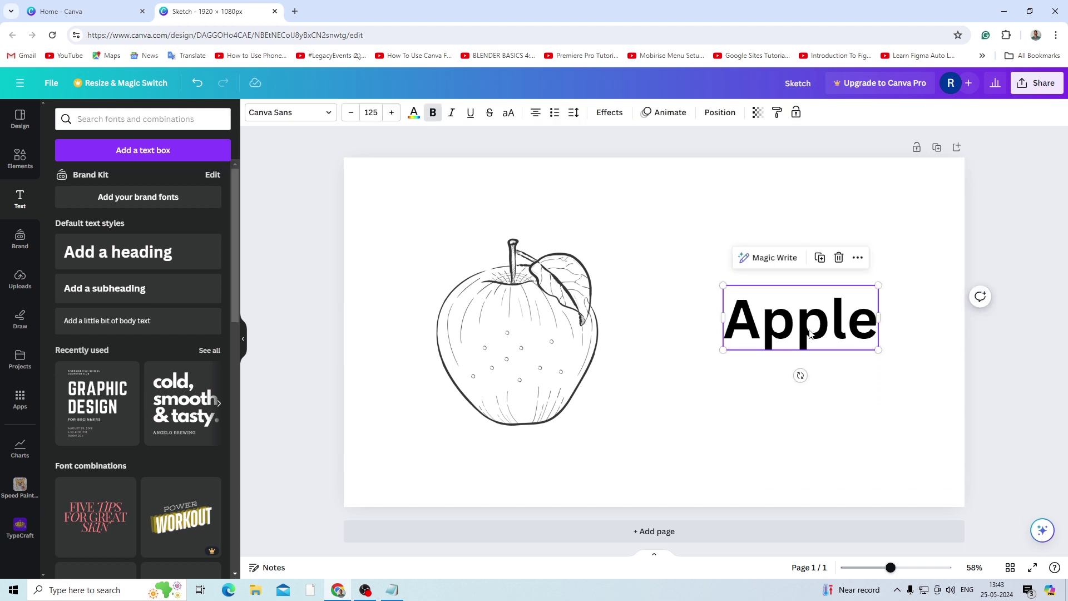
# Step: Duplicate the "Apple" heading above itself, shortened to "A", and move the original heading slightly up toward it
pyautogui.moveTo(811, 332); pyautogui.dragTo(867, 253)
pyautogui.click(810, 256)
pyautogui.doubleClick(772, 250)
pyautogui.press('BackSpace')
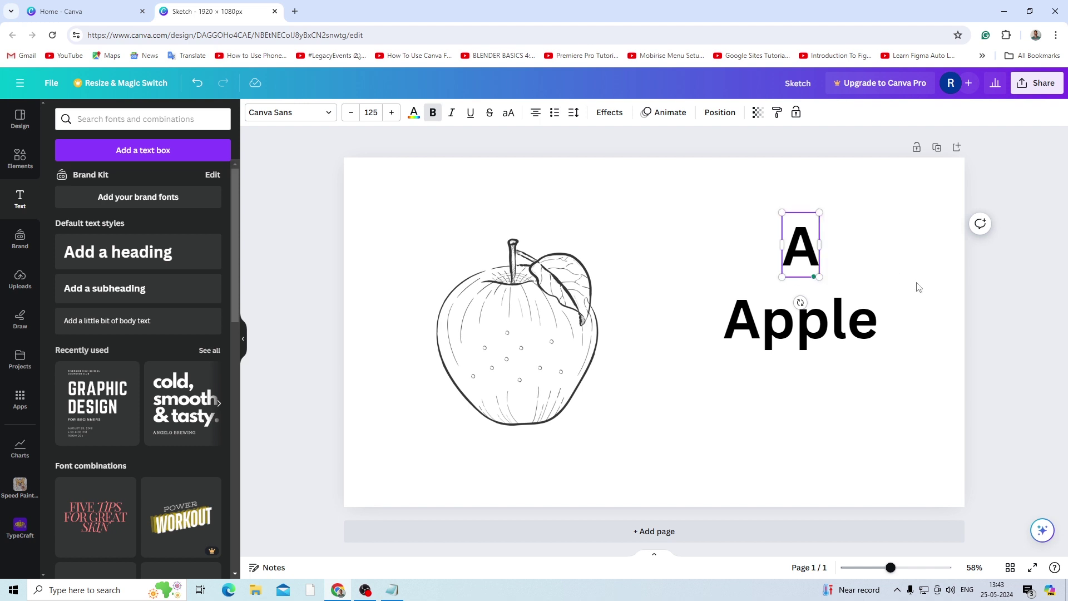
pyautogui.click(996, 310)
pyautogui.moveTo(799, 348); pyautogui.dragTo(799, 332)
pyautogui.click(974, 373)
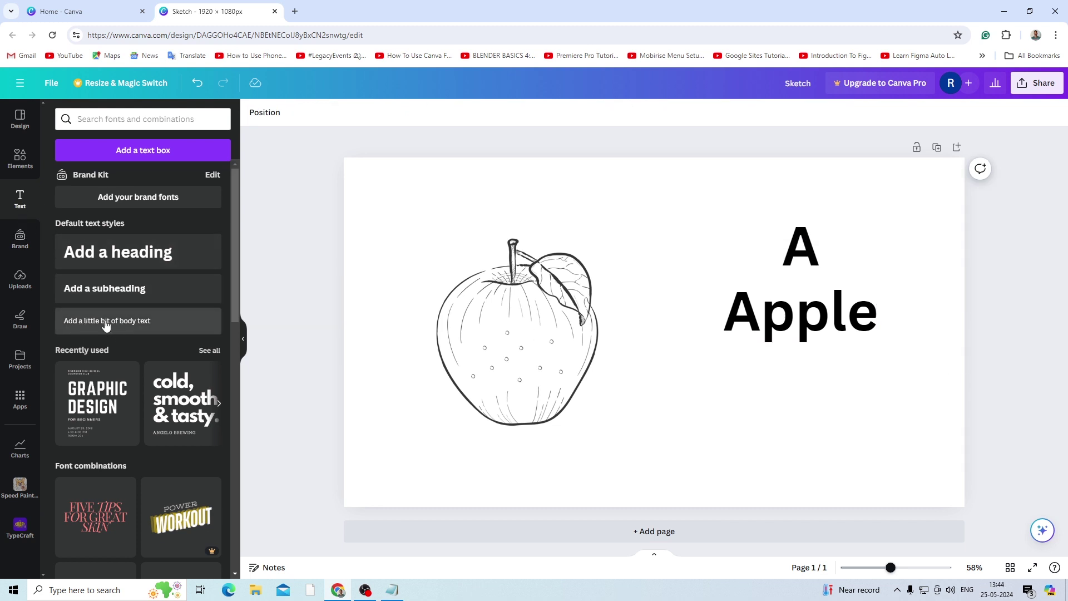
# Step: Add body text below the headings with the sentence "Apple is a sweet and delicious fruit that is very healthy." copied from the Notepad captions file
pyautogui.moveTo(81, 324); pyautogui.dragTo(744, 376)
pyautogui.click(390, 593)
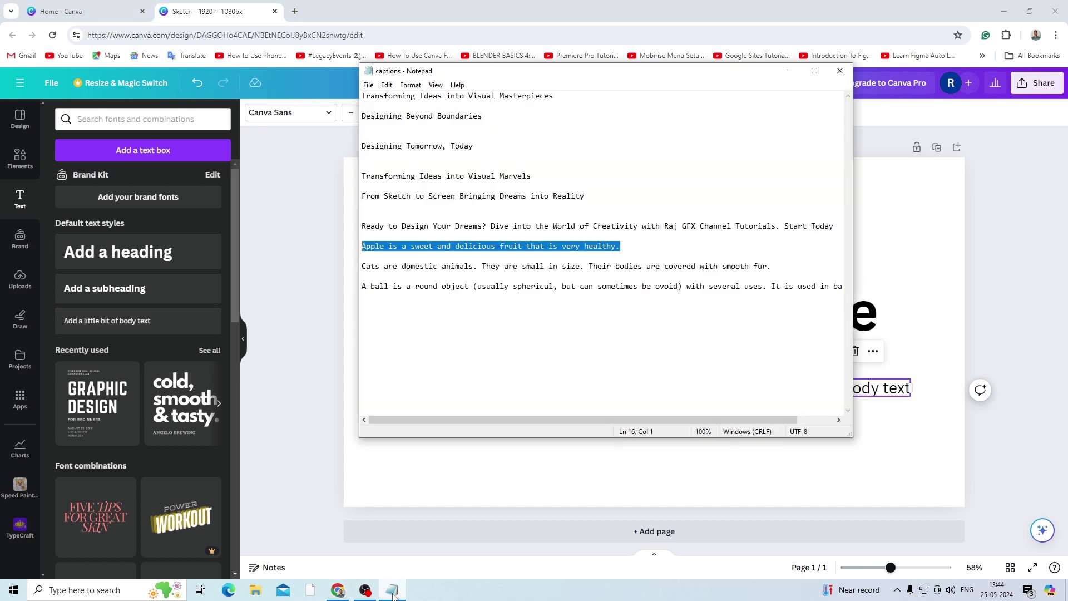
pyautogui.rightClick(601, 248)
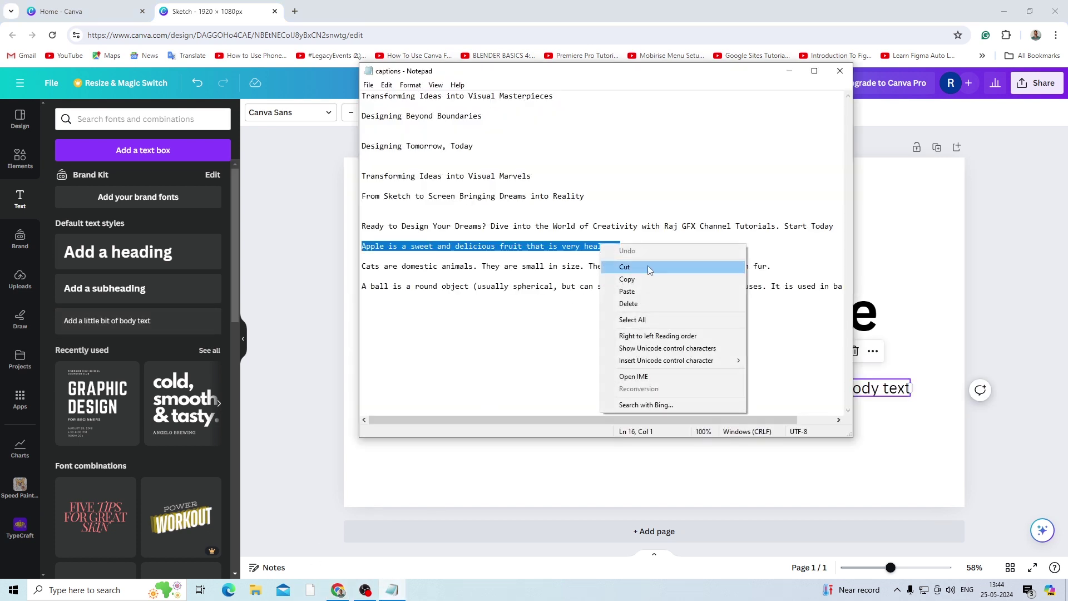
pyautogui.click(629, 278)
pyautogui.click(339, 588)
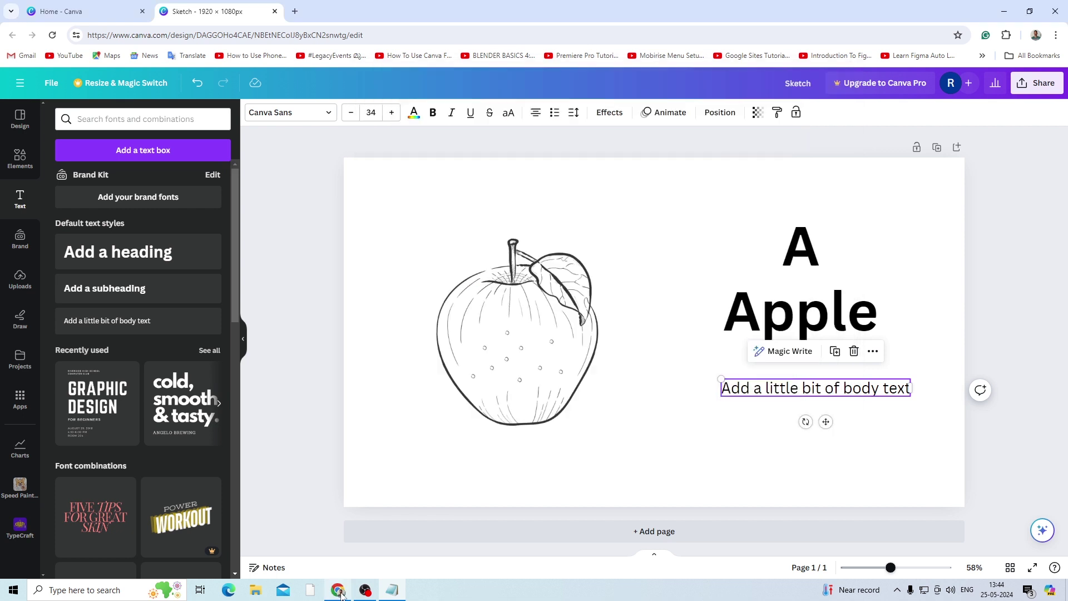
pyautogui.doubleClick(735, 392)
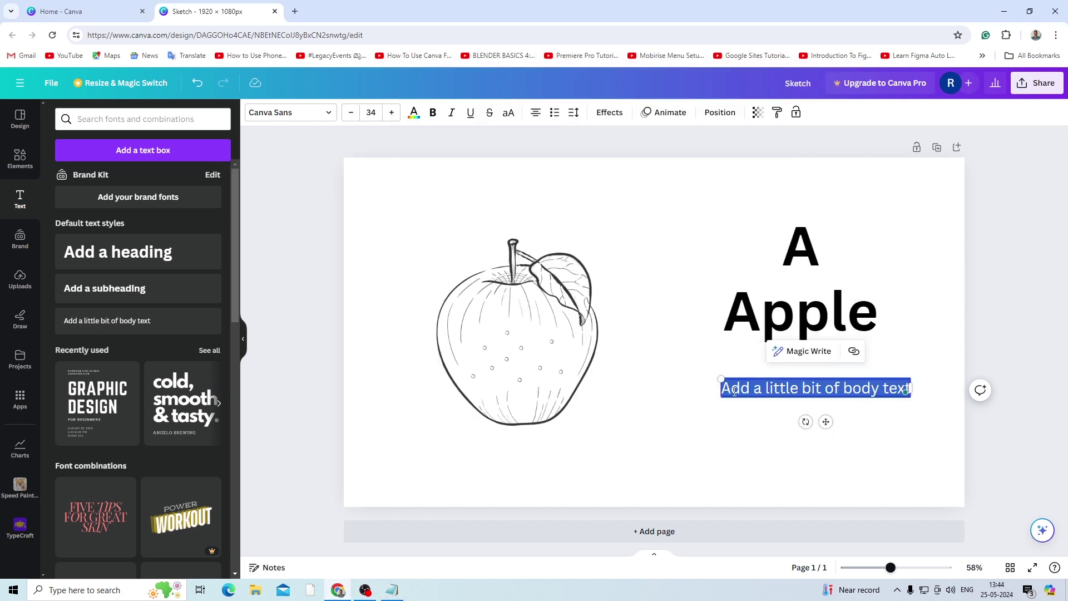
pyautogui.hotkey('ctrl', 'v')
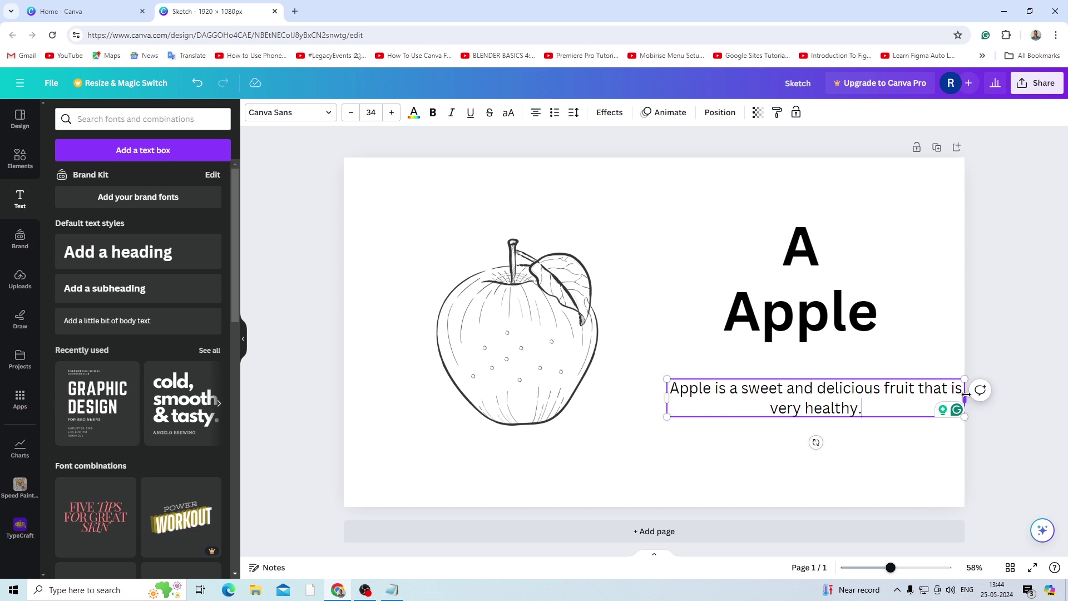
# Step: Narrow the apple sentence's text box, keeping two lines, and centre it just below the "Apple" heading
pyautogui.moveTo(965, 395); pyautogui.dragTo(858, 378)
pyautogui.click(991, 351)
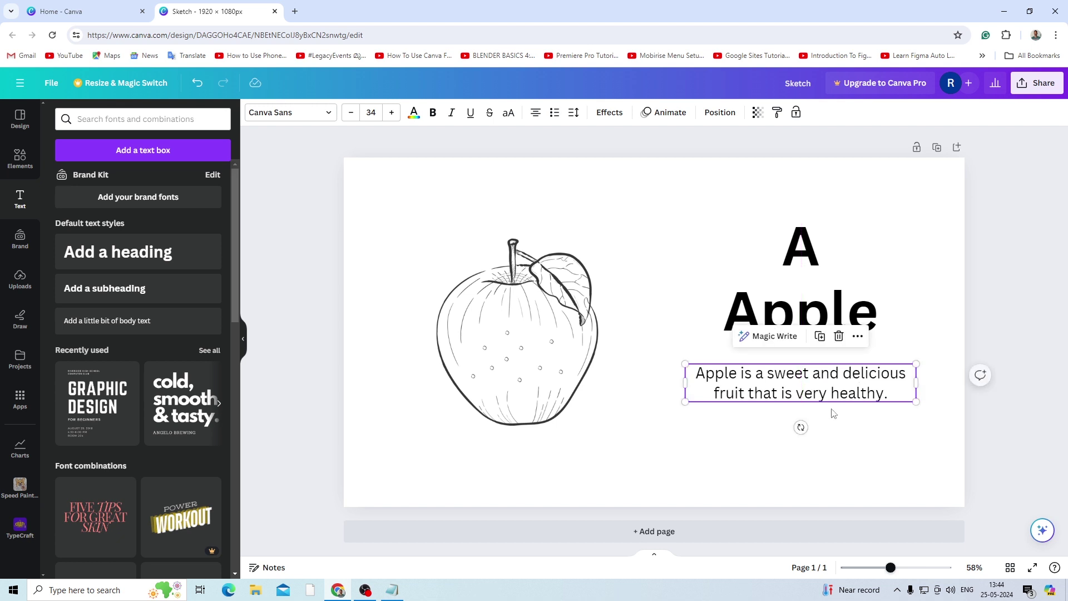
pyautogui.click(1006, 435)
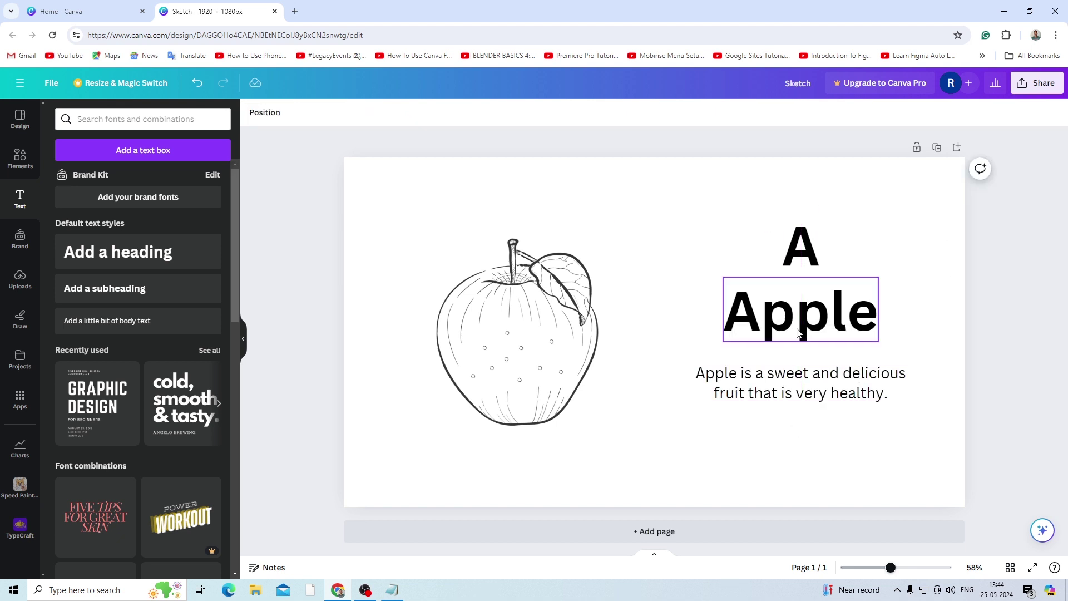
# Step: Enlarge the "A" heading to font size 223 and position it above the "Apple" heading
pyautogui.click(799, 260)
pyautogui.moveTo(800, 260); pyautogui.dragTo(831, 286)
pyautogui.moveTo(807, 239); pyautogui.dragTo(806, 234)
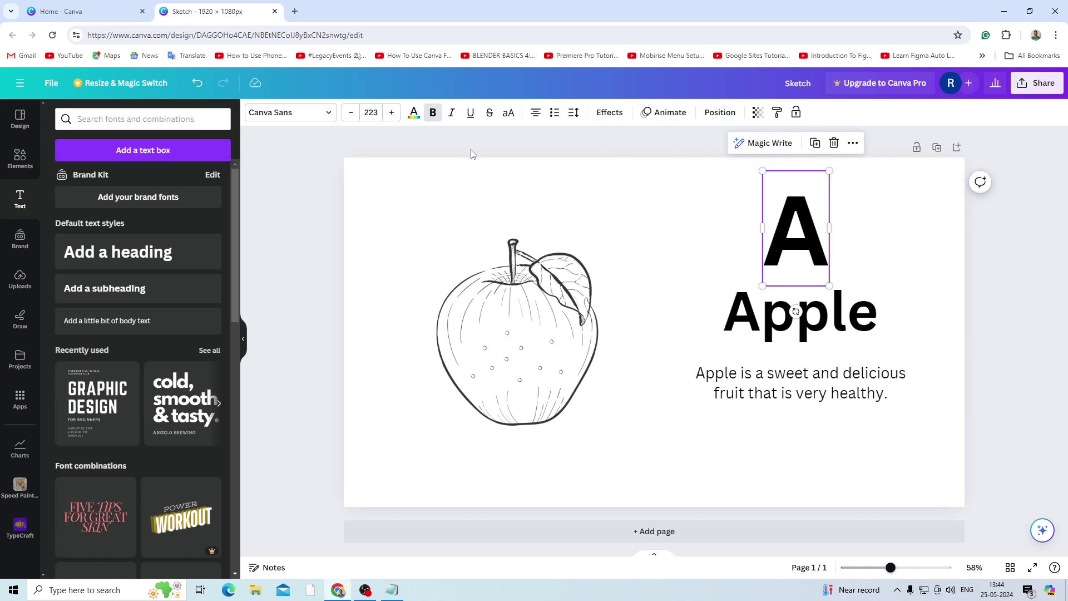
pyautogui.click(610, 113)
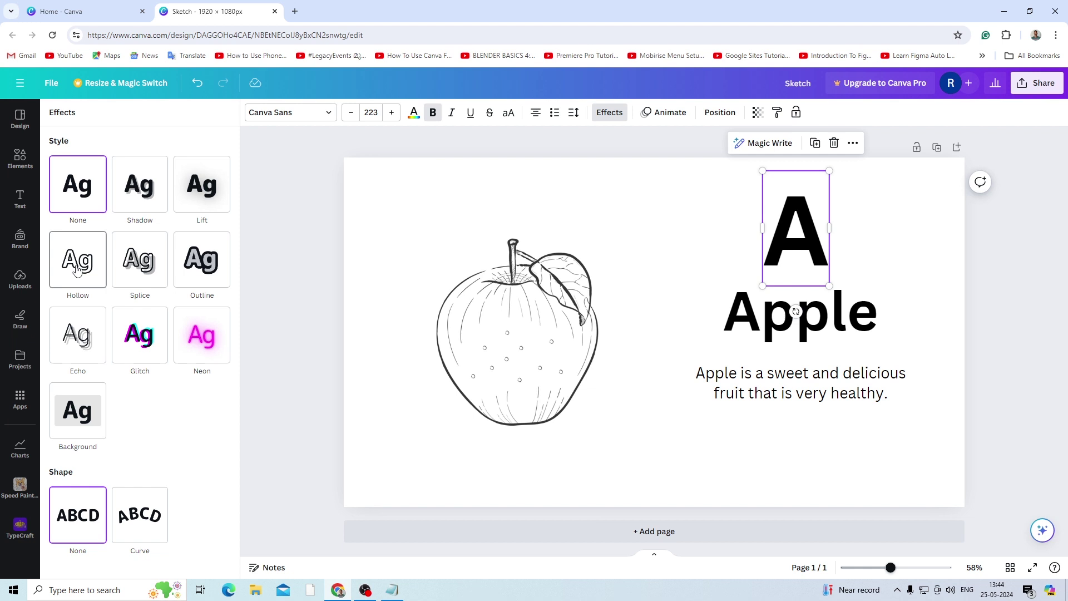
pyautogui.press('Escape')
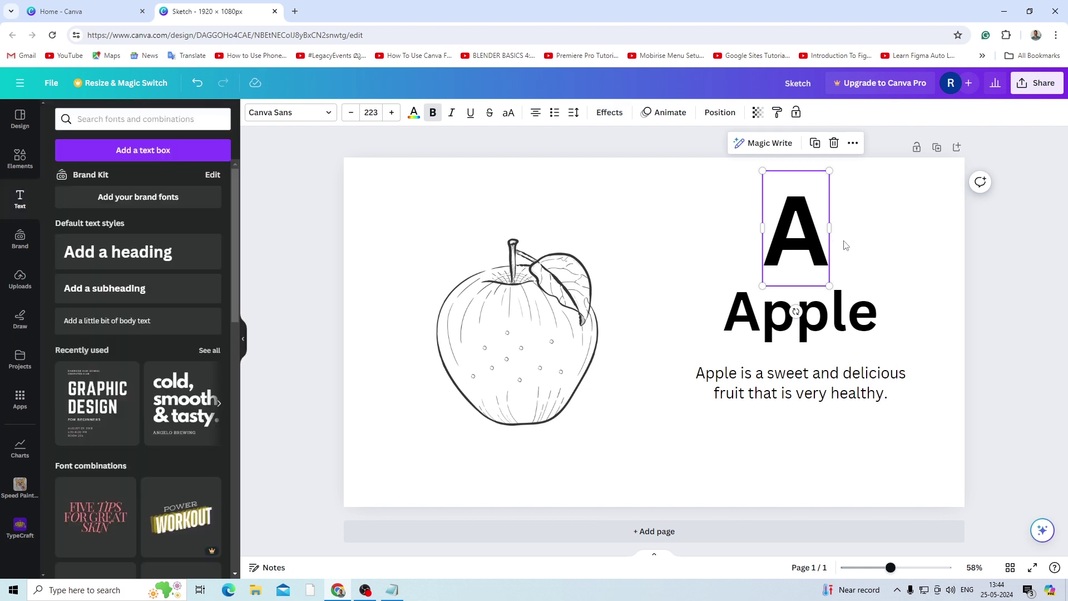
pyautogui.click(996, 287)
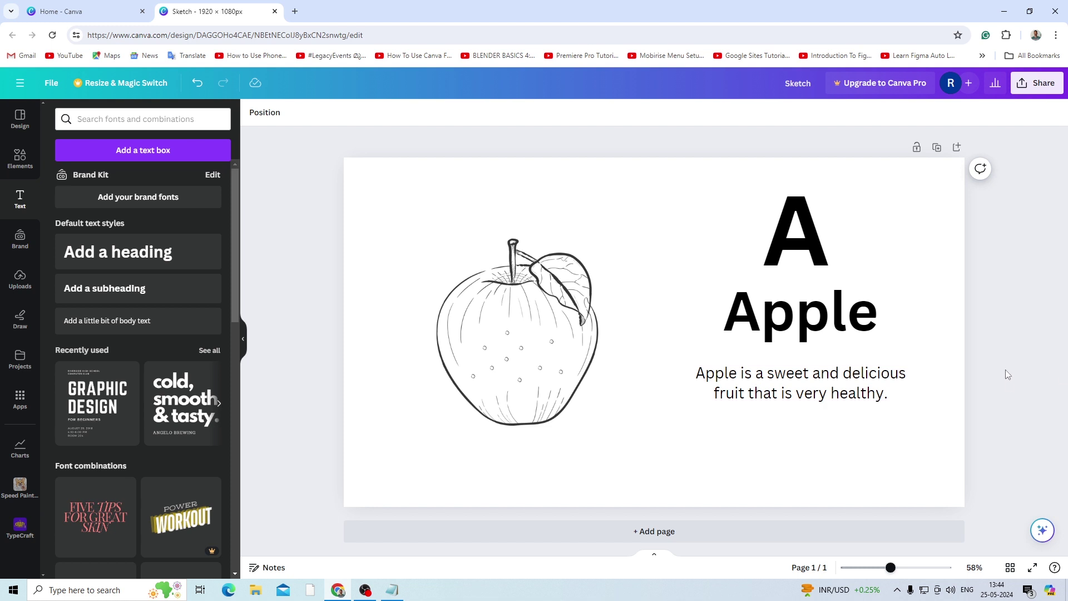
# Step: Duplicate the apple page and change the copy's headings to "B" and "Ball"
pyautogui.click(936, 147)
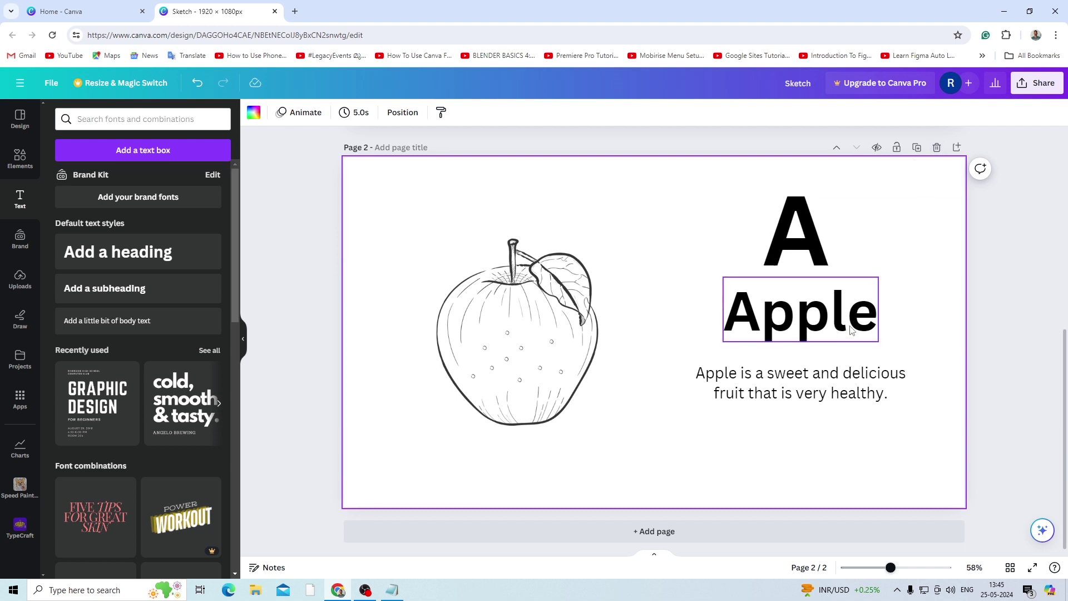
pyautogui.doubleClick(808, 235)
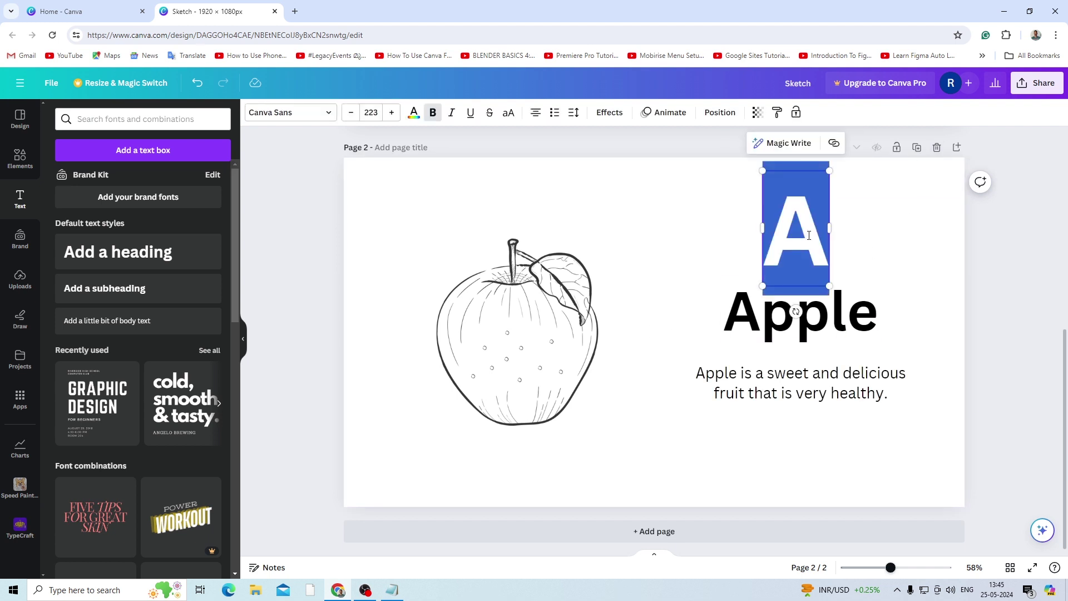
pyautogui.write('B')
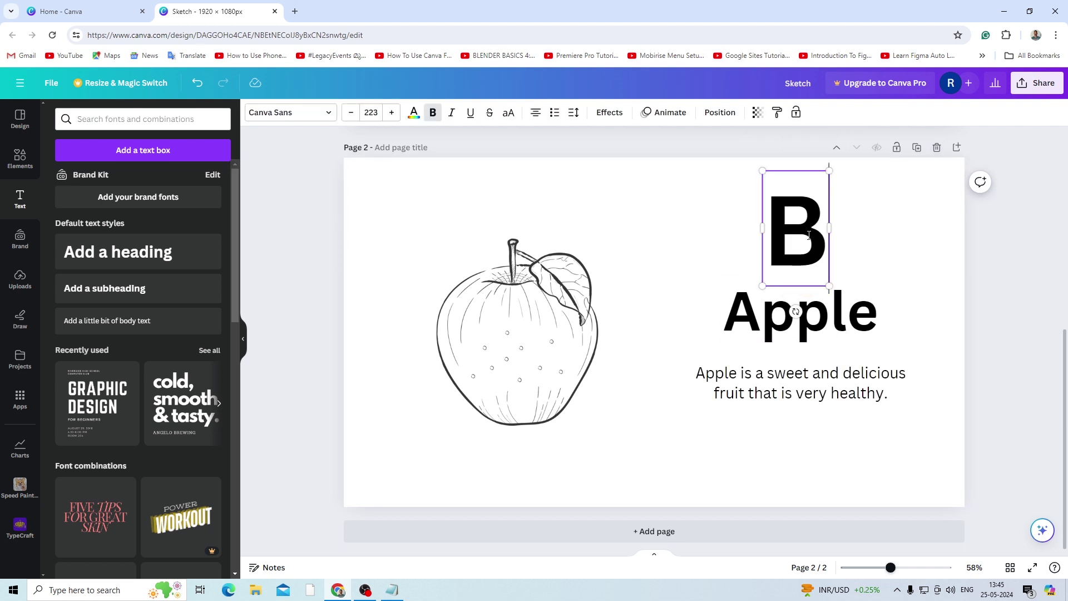
pyautogui.click(832, 318)
pyautogui.click(833, 318)
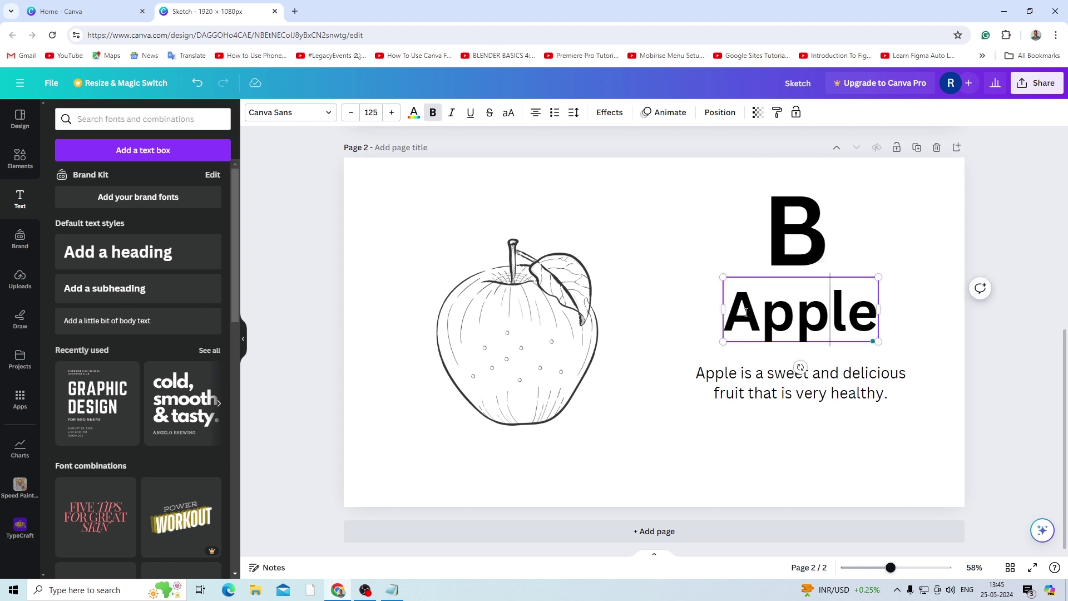
pyautogui.moveTo(724, 311); pyautogui.dragTo(871, 326)
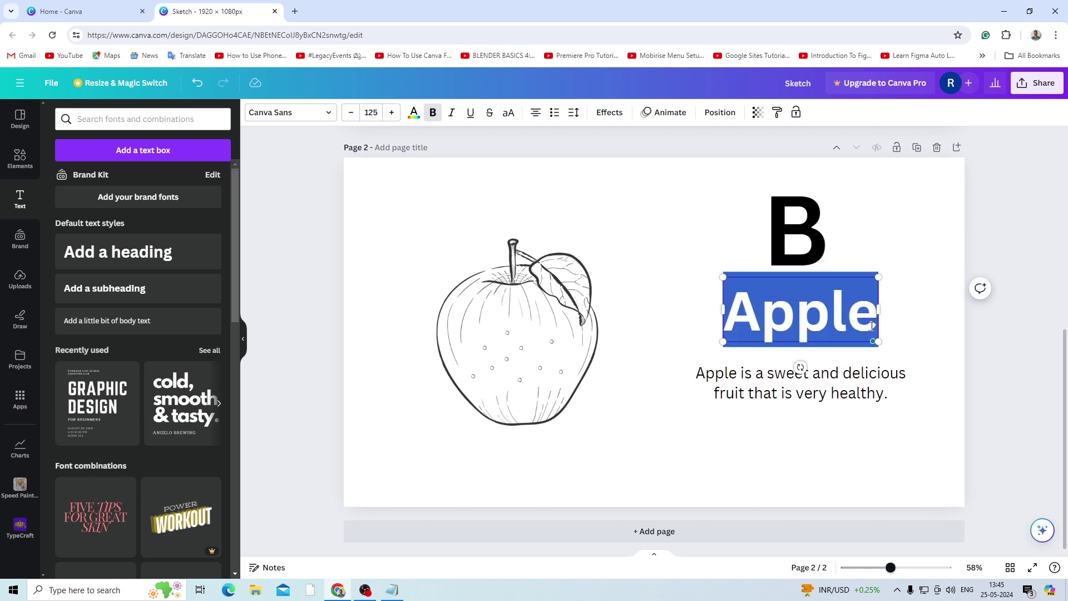
pyautogui.write('Ball')
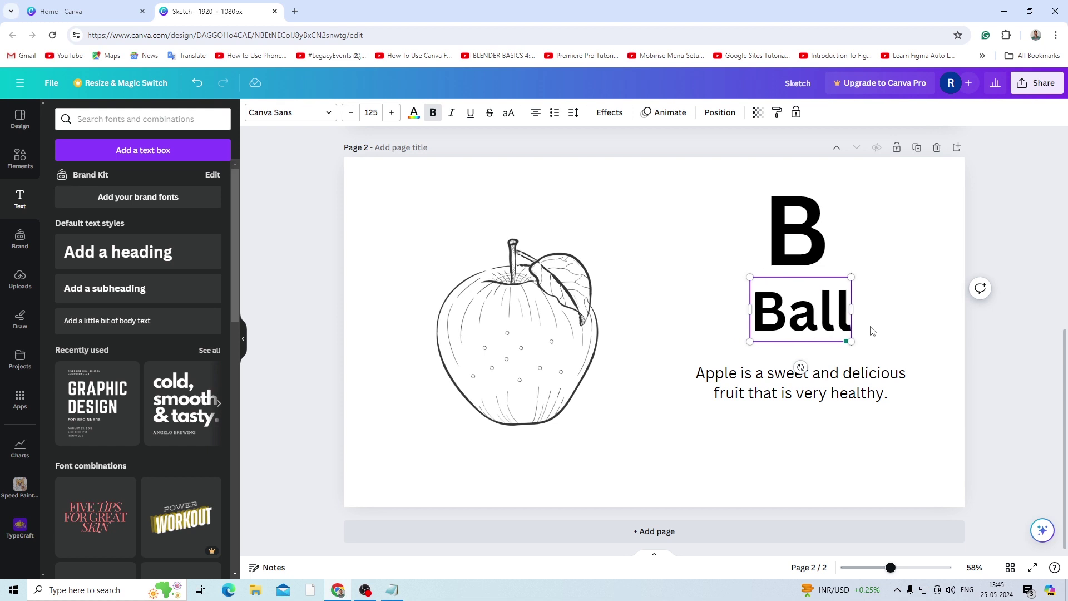
# Step: Replace page 2's apple sentence with the ball description from the Notepad captions file, from "A ball is a round object" through "used in ball games,"
pyautogui.click(392, 590)
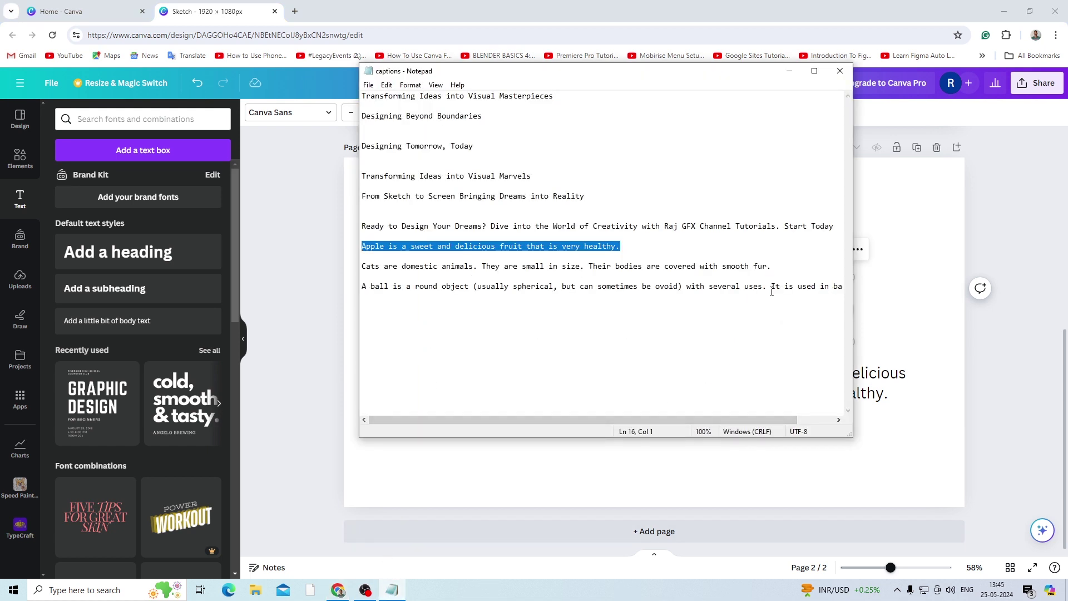
pyautogui.moveTo(360, 284); pyautogui.dragTo(858, 284)
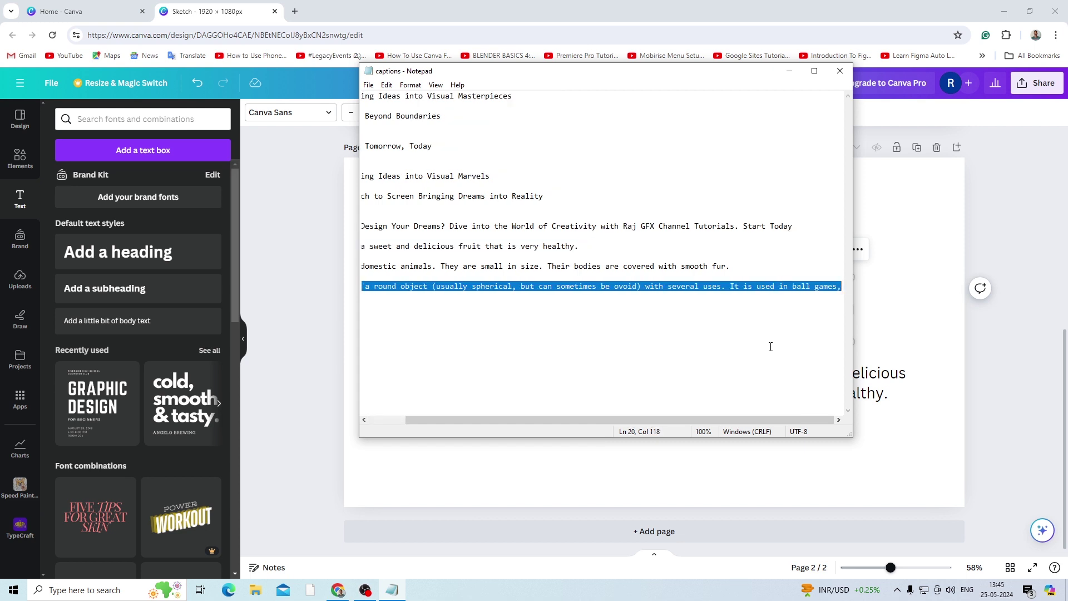
pyautogui.hotkey('alt', 'Tab')
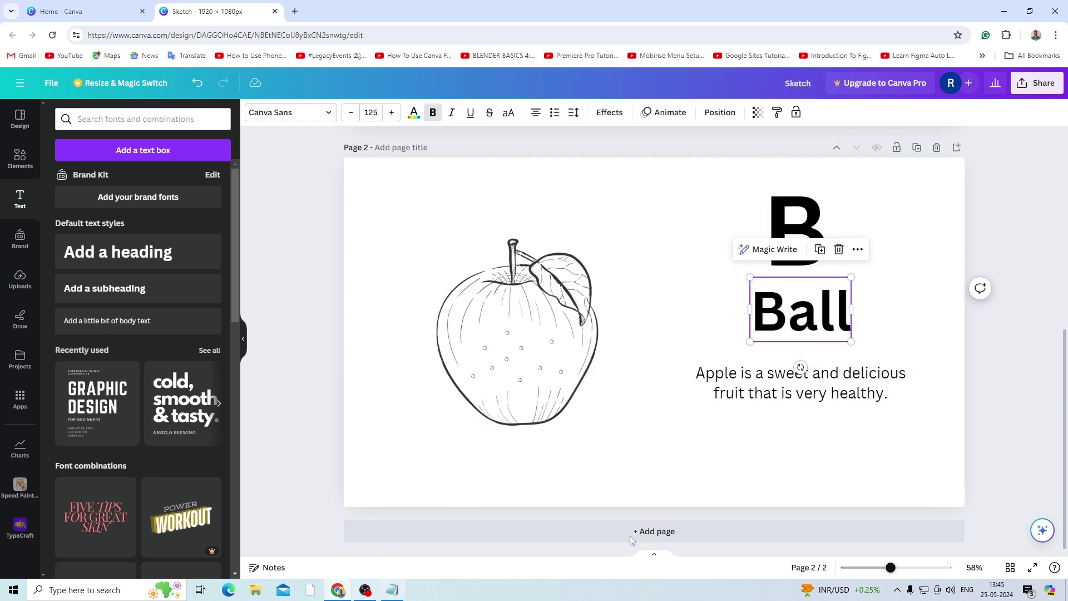
pyautogui.click(755, 382)
pyautogui.click(752, 383)
pyautogui.moveTo(697, 372); pyautogui.dragTo(888, 393)
pyautogui.hotkey('ctrl', 'v')
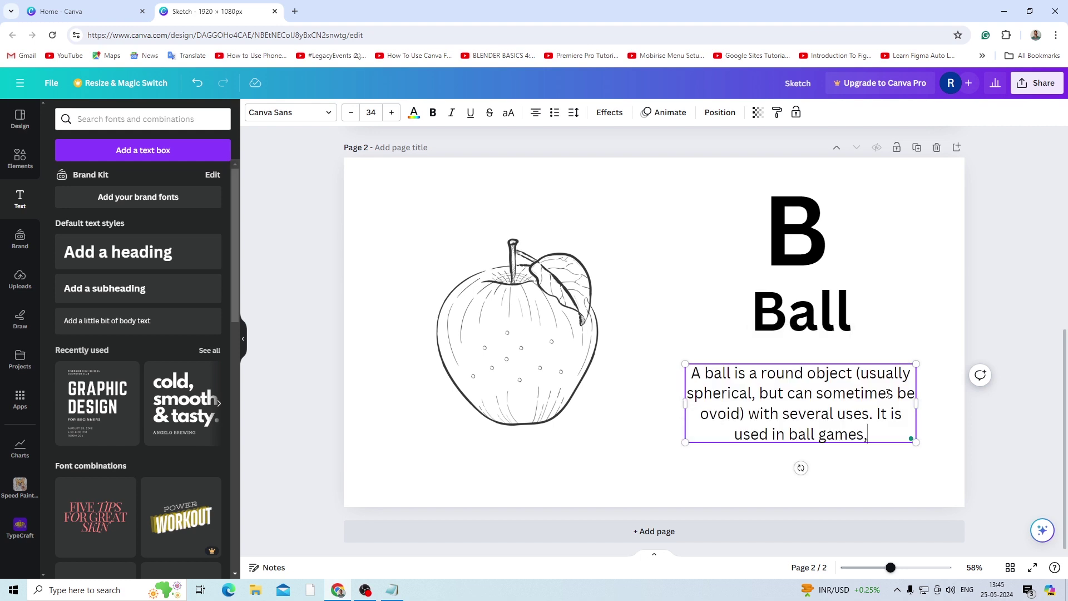
pyautogui.click(1001, 298)
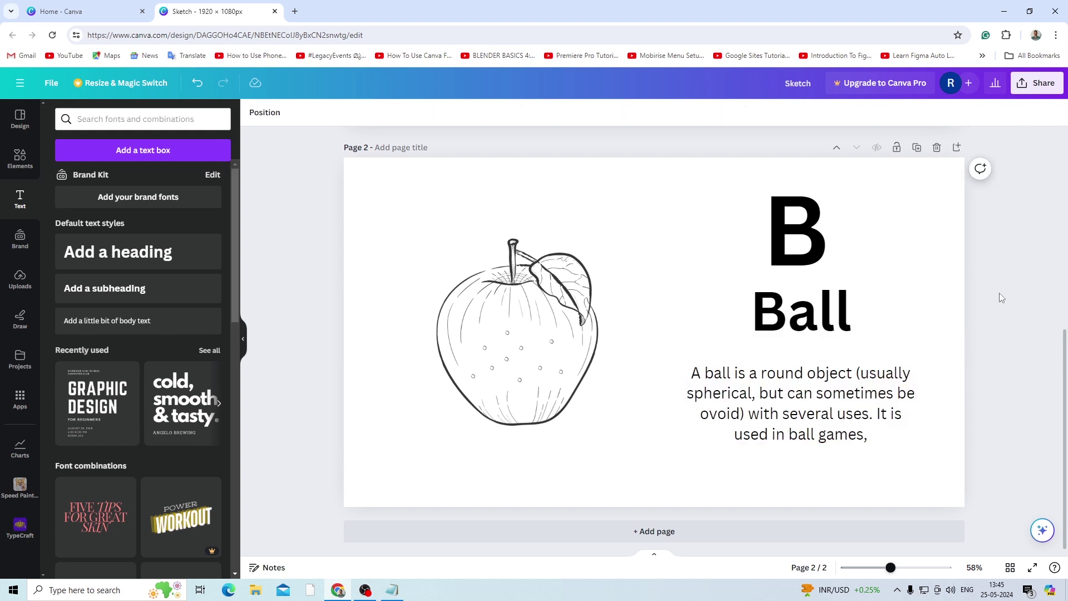
# Step: Delete the apple sketch from page 2, upload the "ball" image from the sketch folder and place it in the empty area beside the text
pyautogui.click(515, 304)
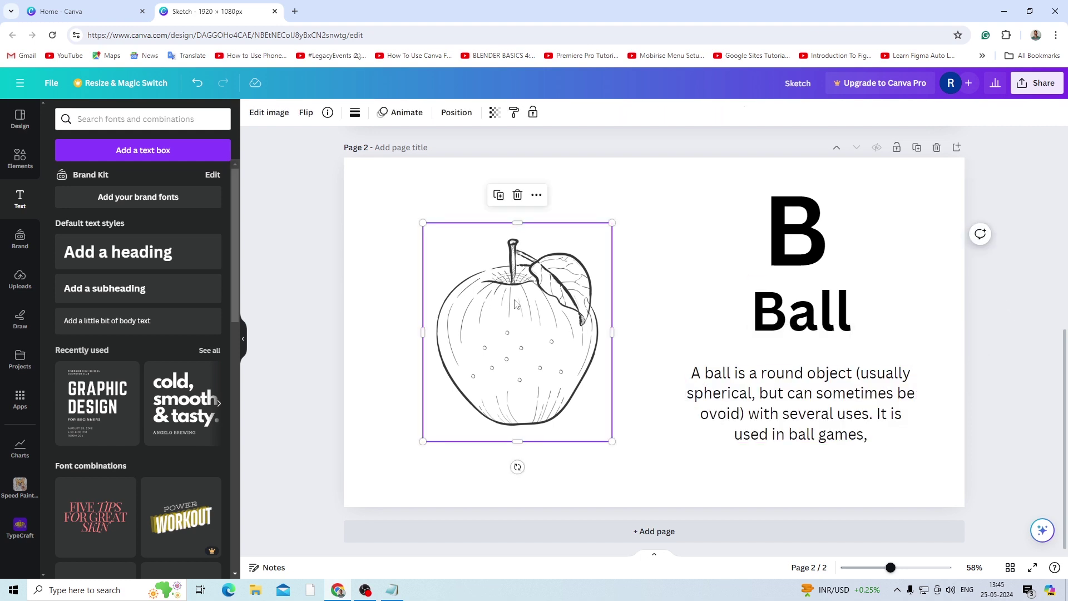
pyautogui.press('Delete')
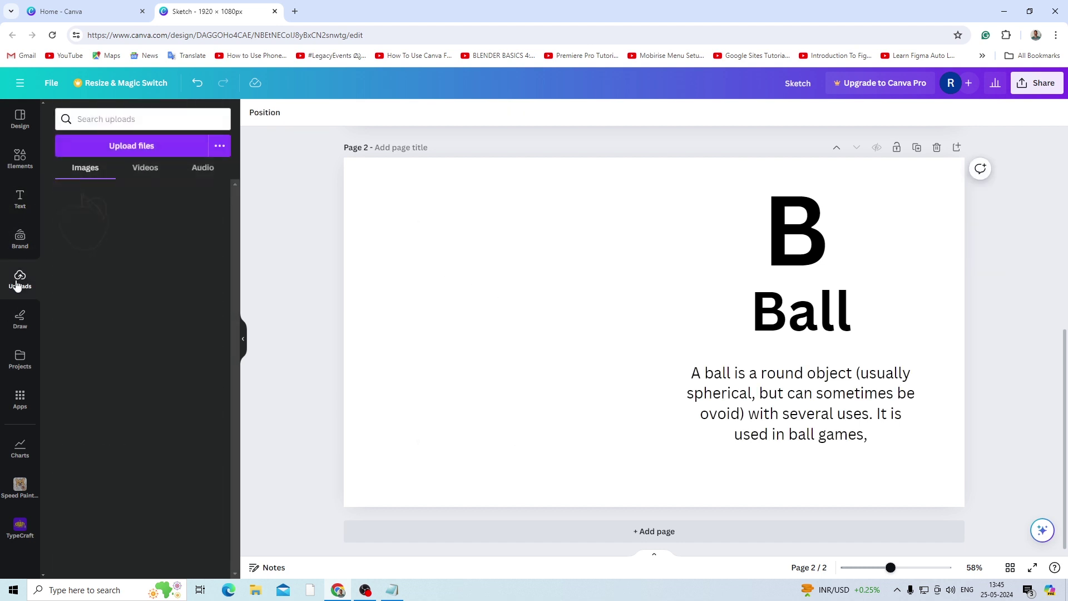
pyautogui.click(132, 154)
pyautogui.click(202, 102)
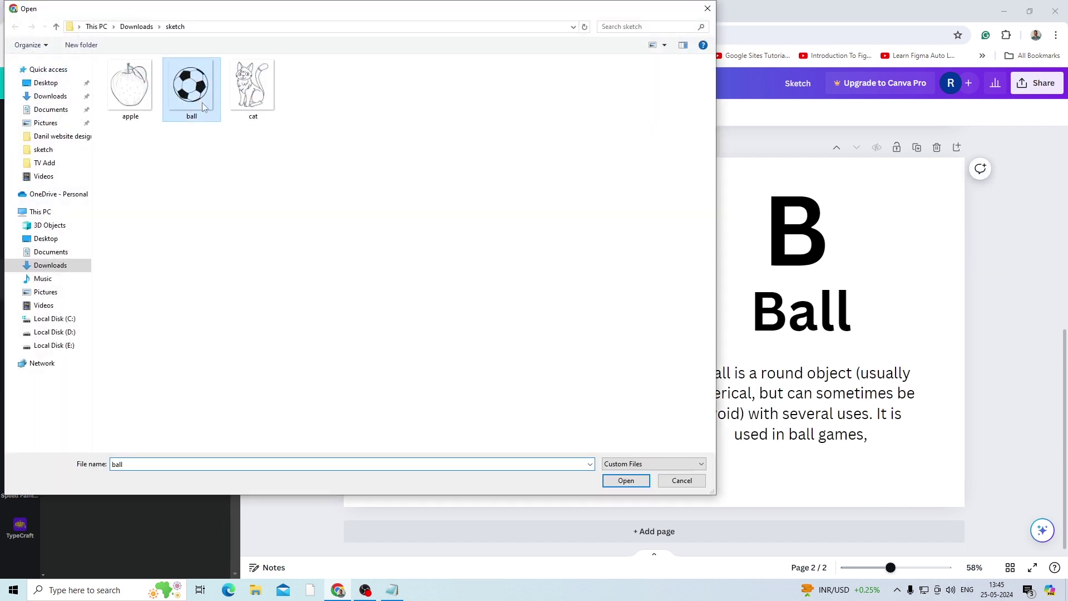
pyautogui.click(631, 483)
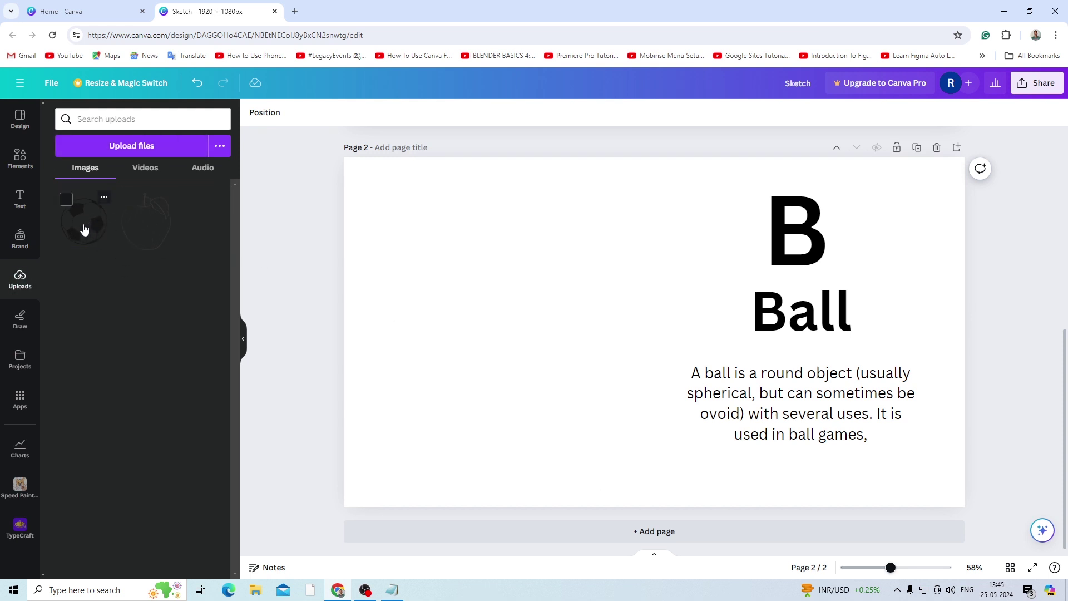
pyautogui.moveTo(84, 228); pyautogui.dragTo(458, 262)
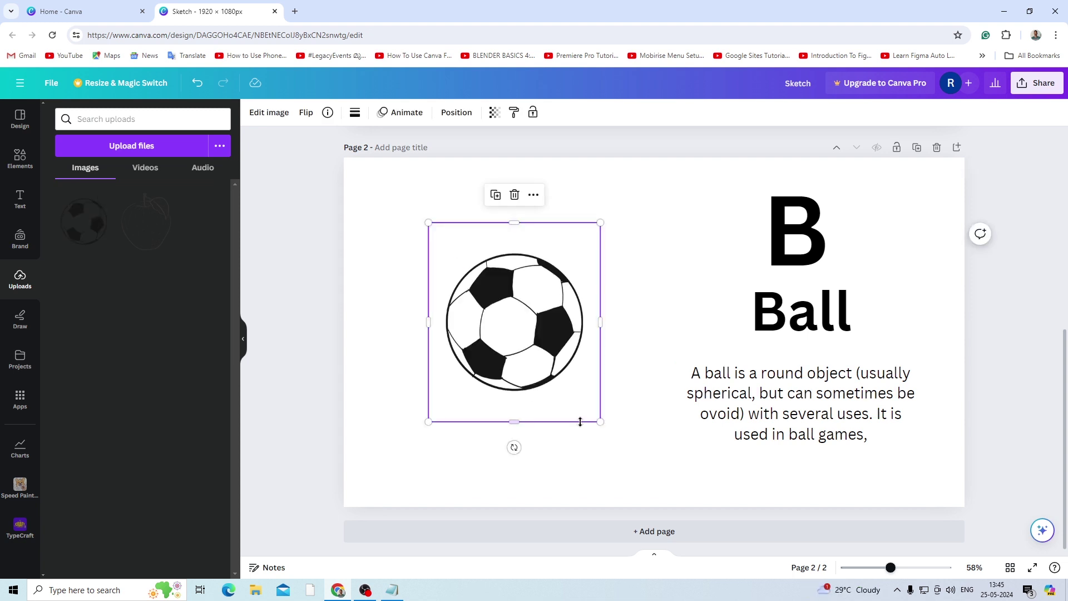
# Step: Enlarge the ball image to about 667 × 771 px and centre it vertically on the page, beside the text
pyautogui.moveTo(600, 422); pyautogui.dragTo(645, 471)
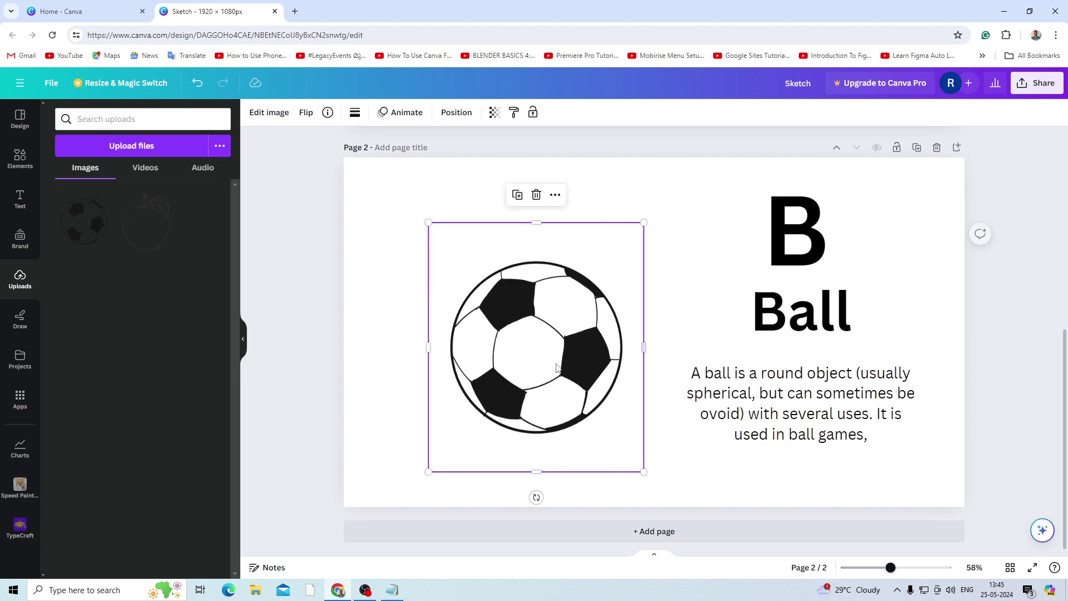
pyautogui.moveTo(554, 347); pyautogui.dragTo(528, 333)
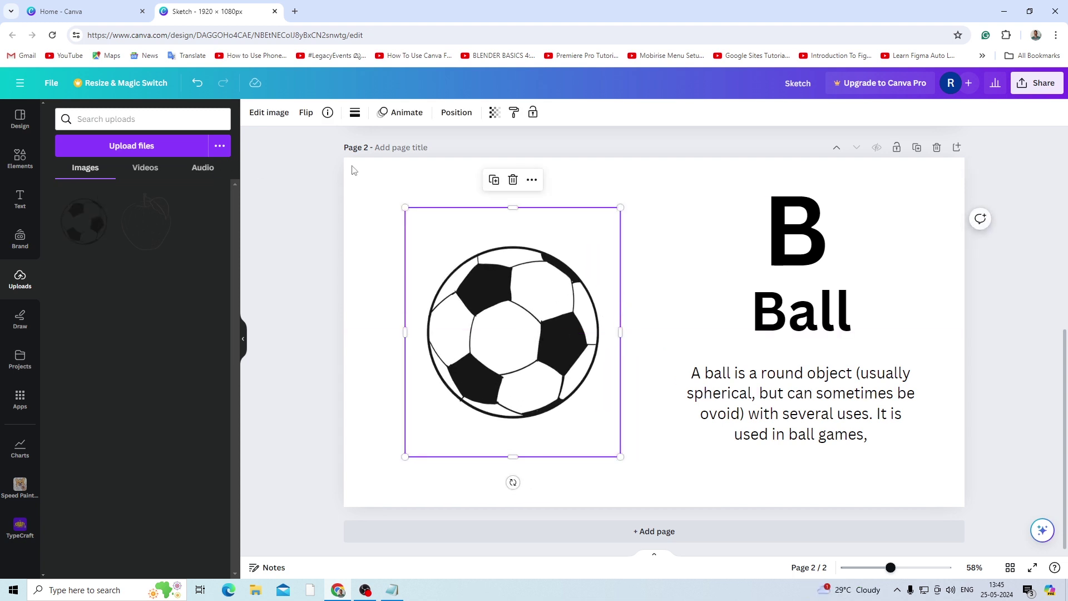
pyautogui.click(458, 118)
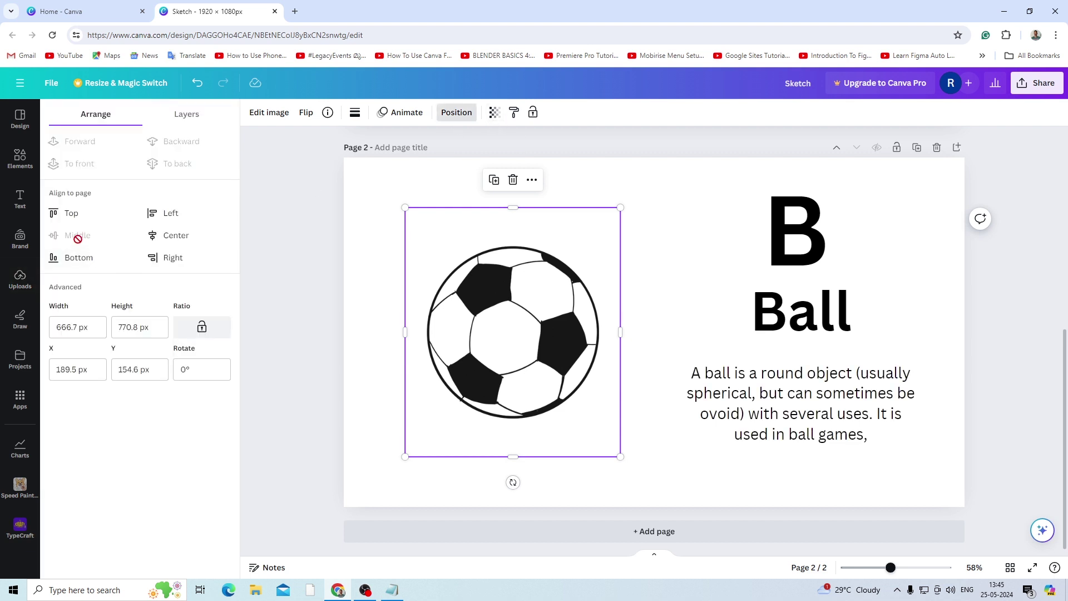
pyautogui.press('Escape')
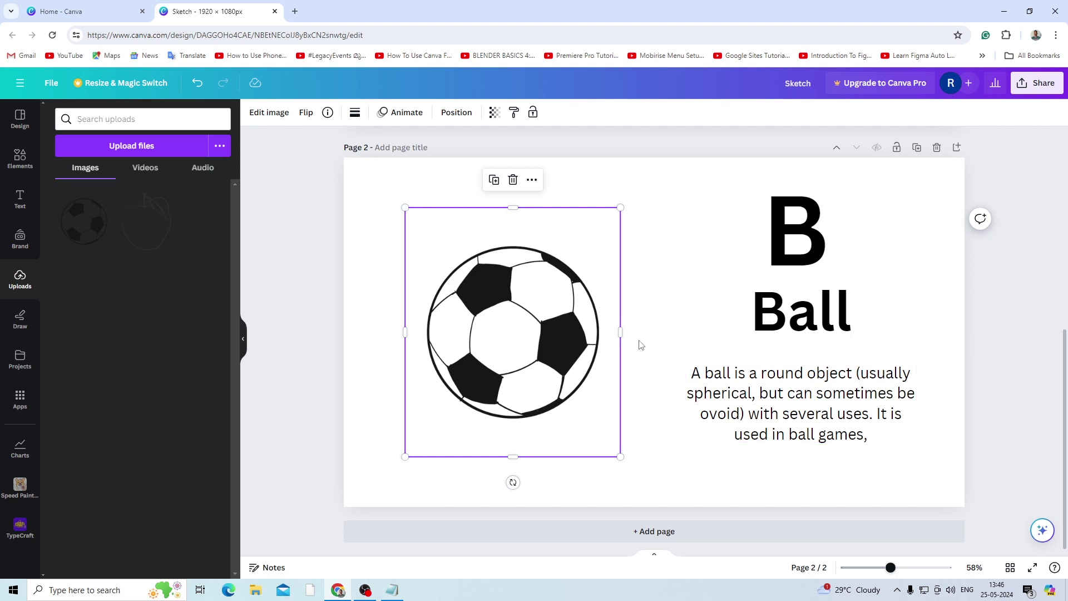
# Step: Duplicate the ball page and change the headings on page 3 to "C" and "Cat"
pyautogui.click(917, 148)
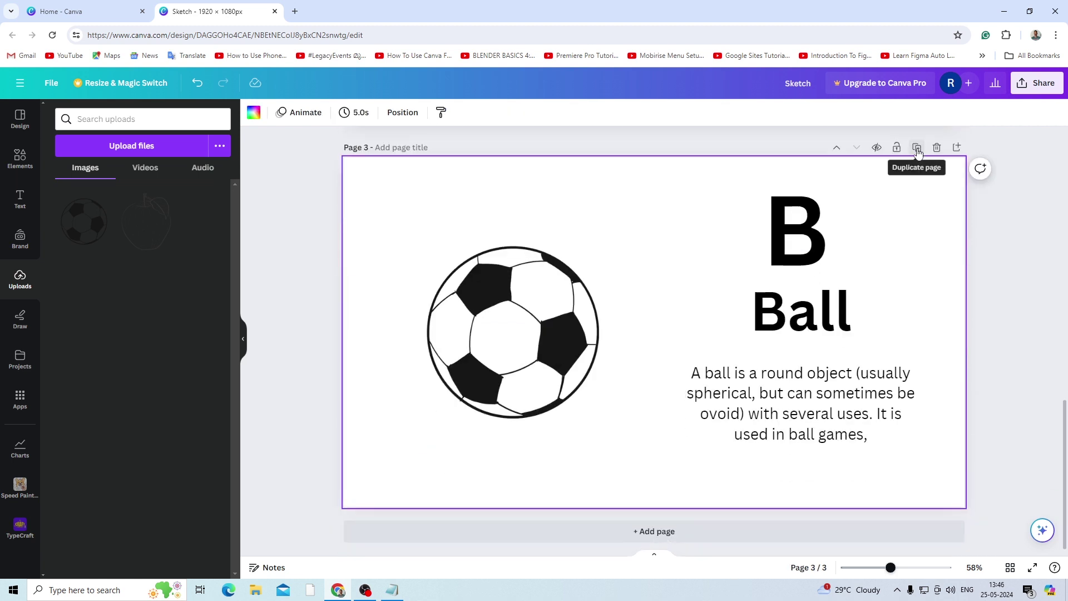
pyautogui.moveTo(1066, 402); pyautogui.dragTo(1048, 174)
pyautogui.scroll(-10, 1048, 174)
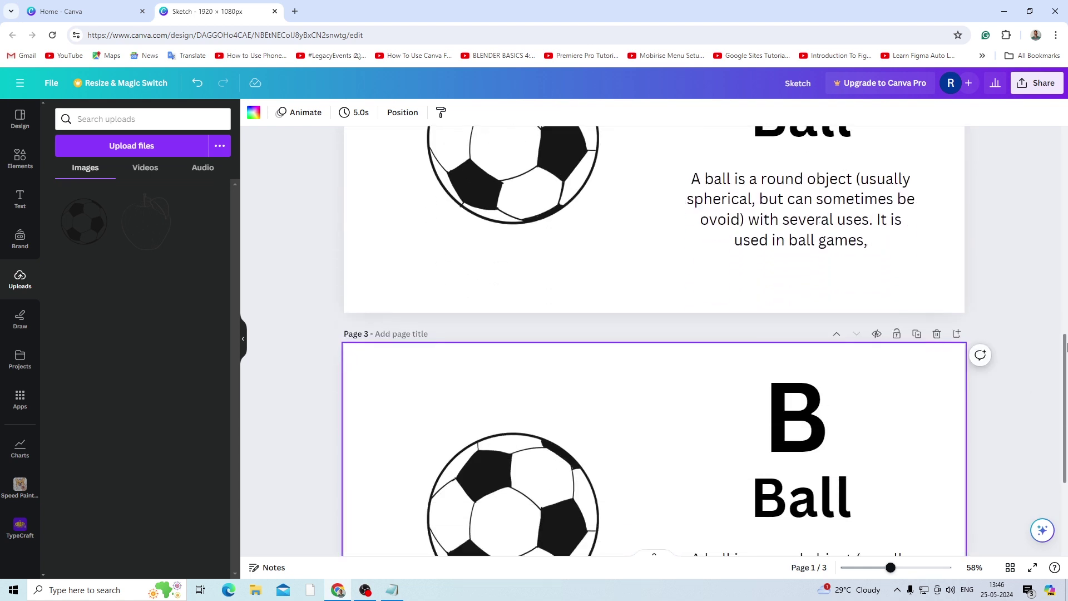
pyautogui.click(821, 275)
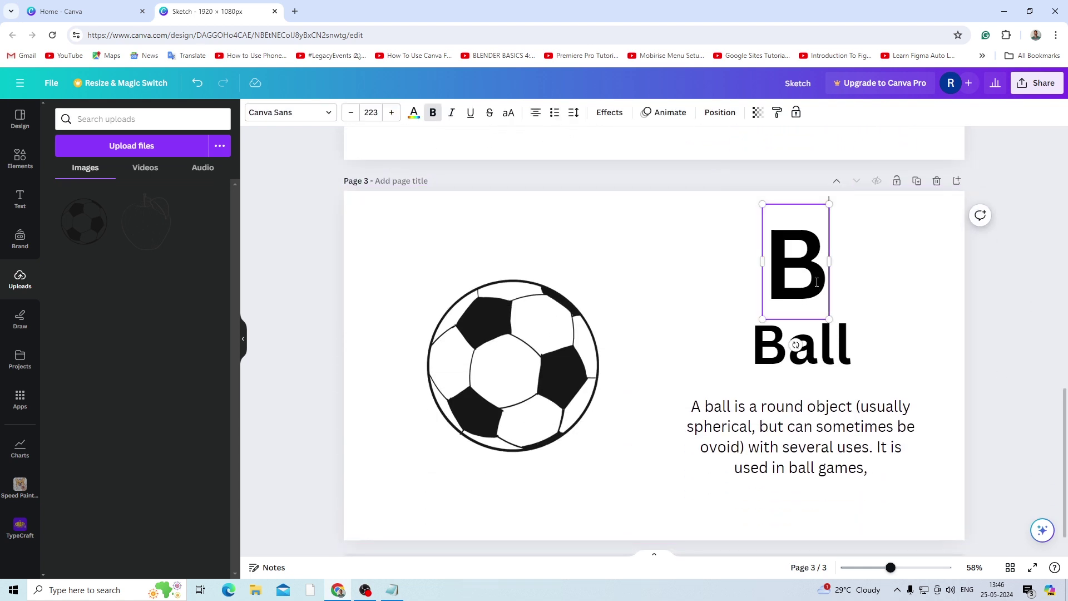
pyautogui.doubleClick(792, 273)
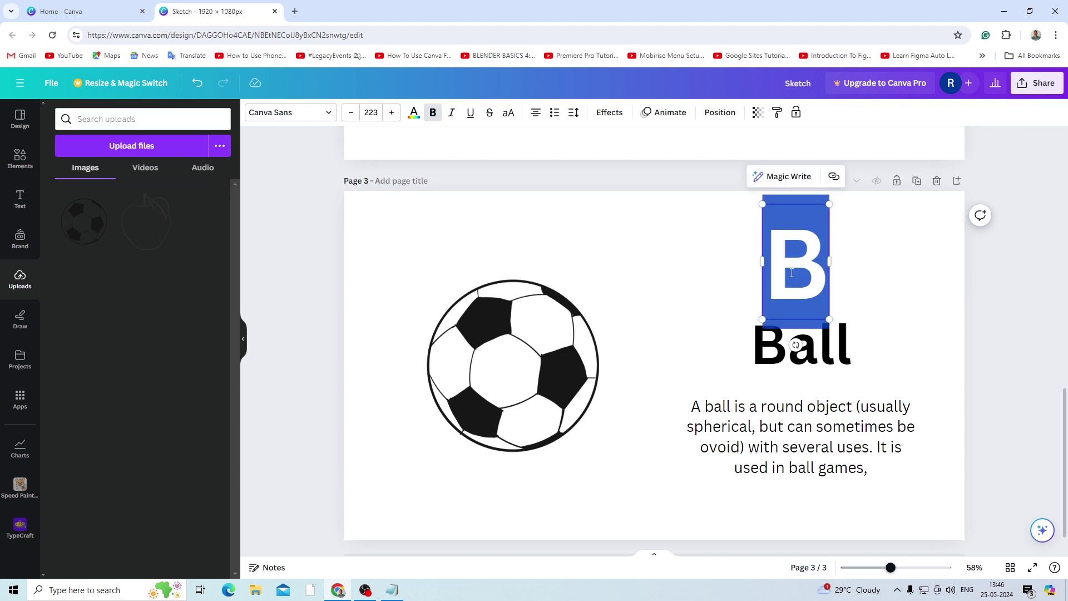
pyautogui.write('C')
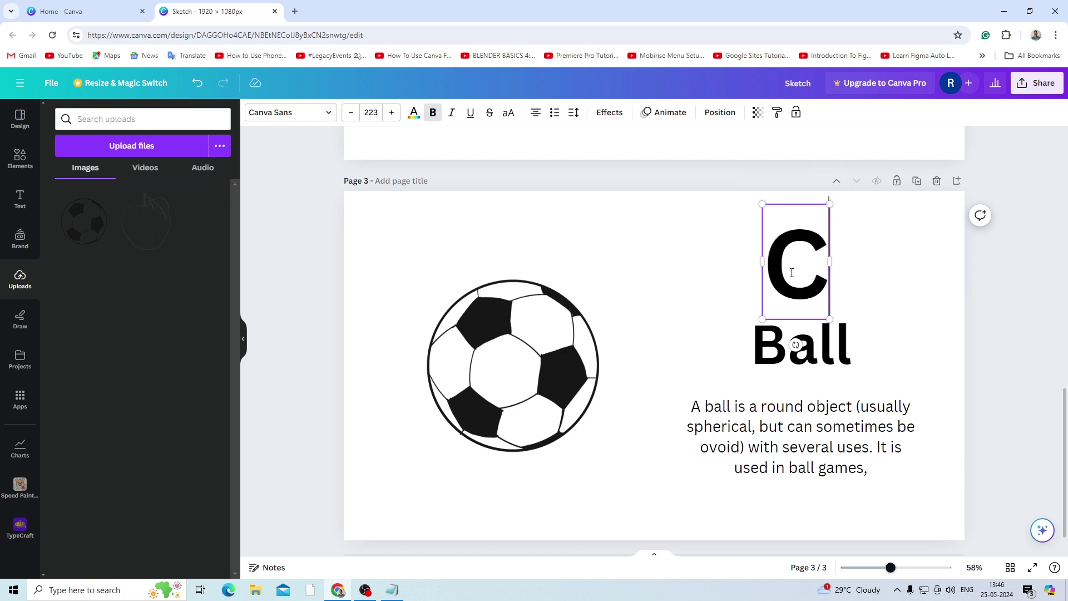
pyautogui.click(765, 349)
pyautogui.doubleClick(761, 343)
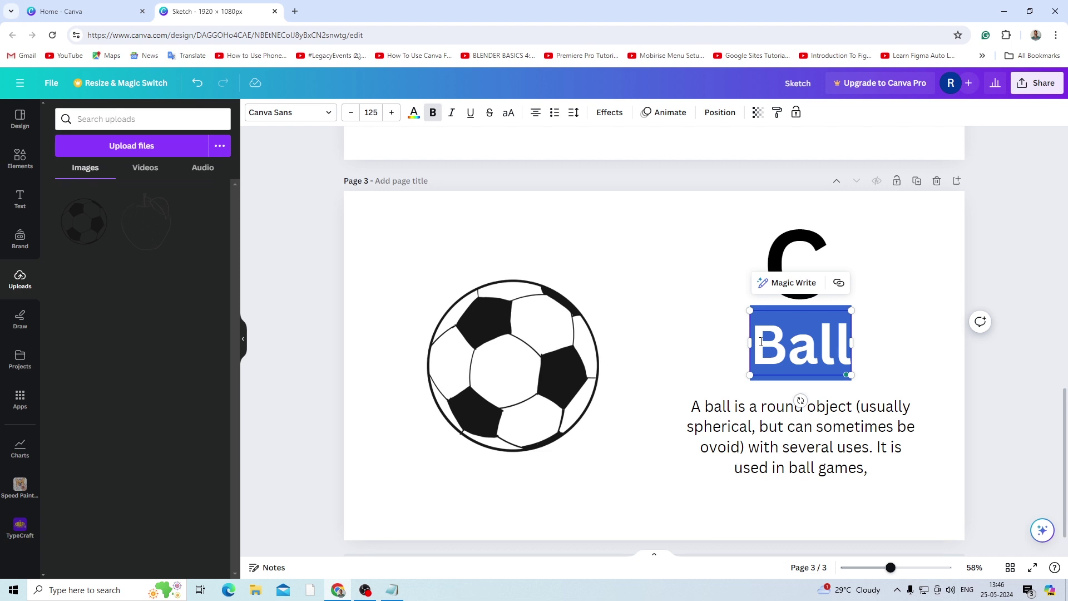
pyautogui.write('Cat')
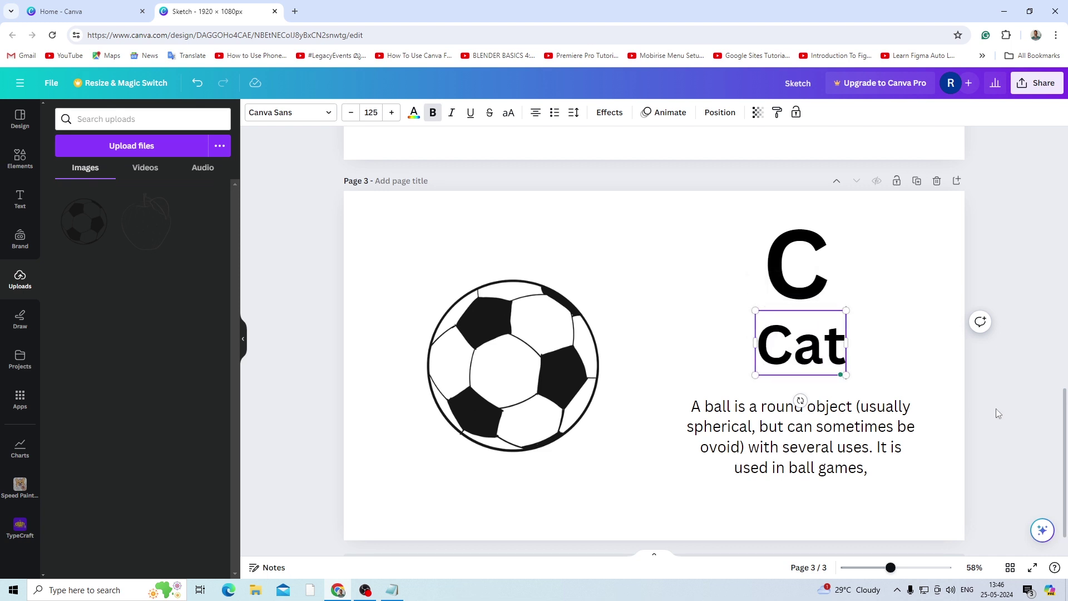
pyautogui.click(1000, 406)
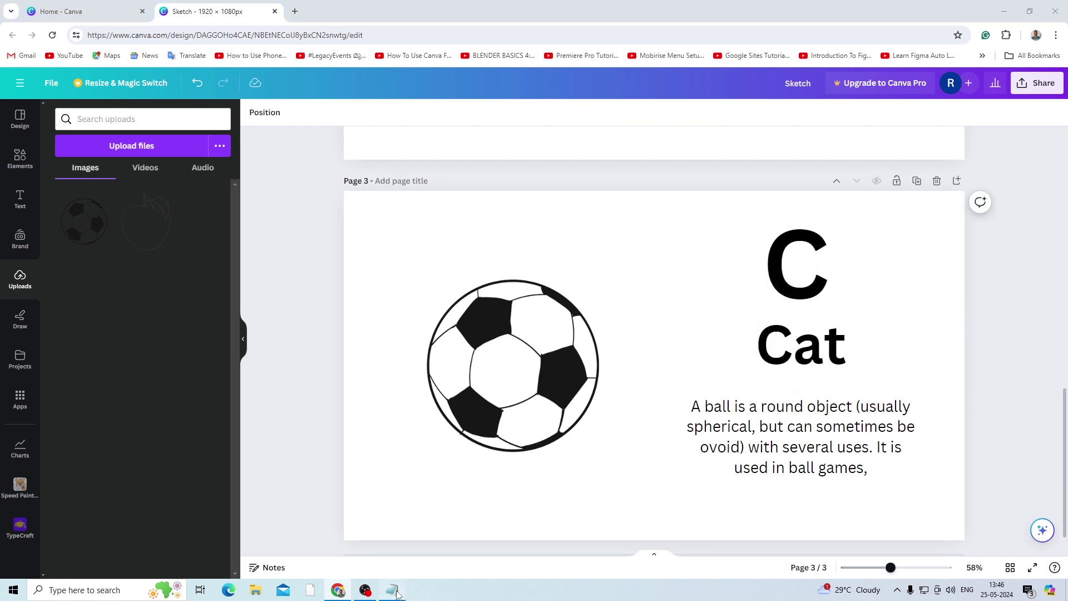
# Step: Replace page 3's ball description with "Cats are domestic animals. They are small in size. Their bodies are covered with smooth fur" from the Notepad captions file
pyautogui.click(392, 590)
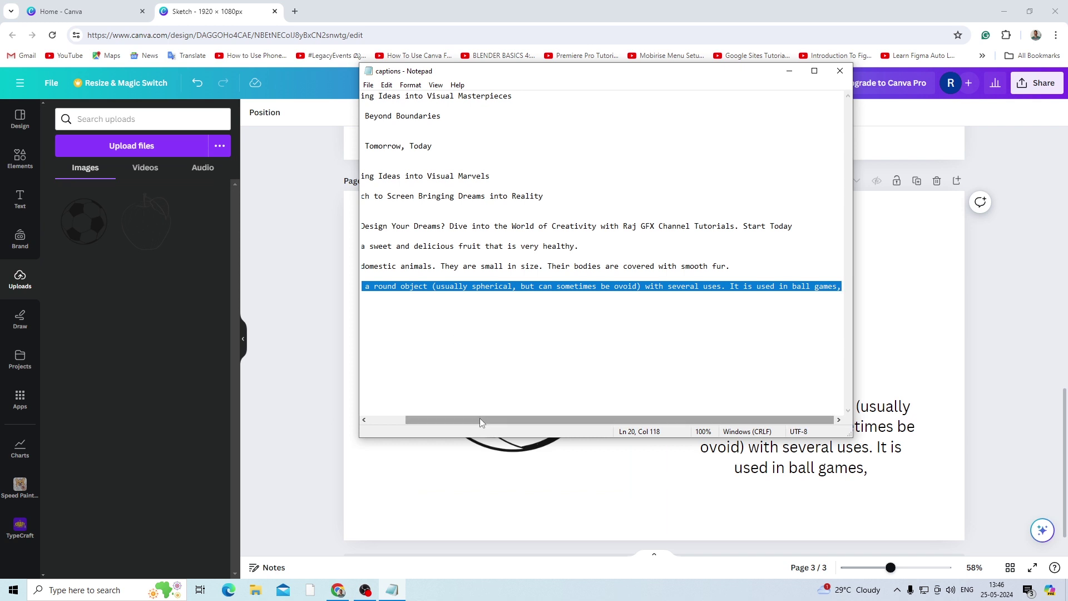
pyautogui.moveTo(479, 420); pyautogui.dragTo(405, 412)
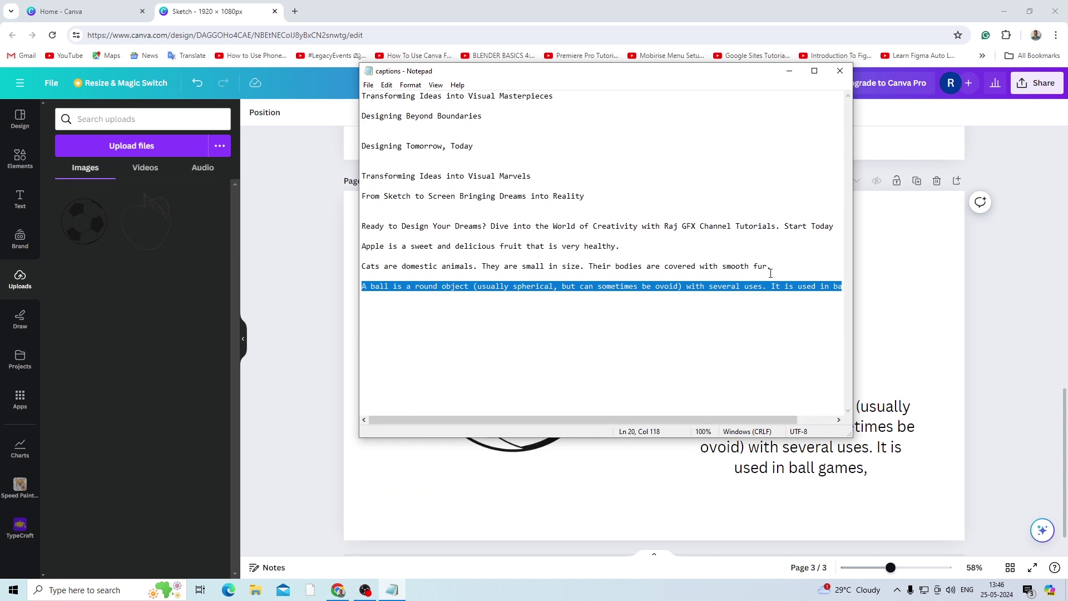
pyautogui.moveTo(769, 266); pyautogui.dragTo(370, 264)
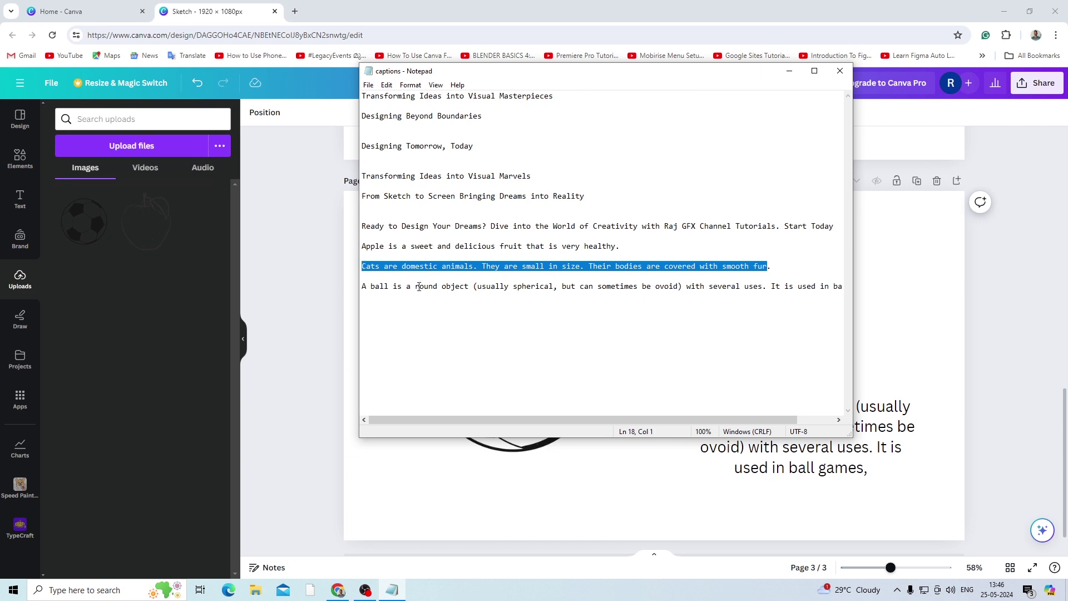
pyautogui.click(339, 590)
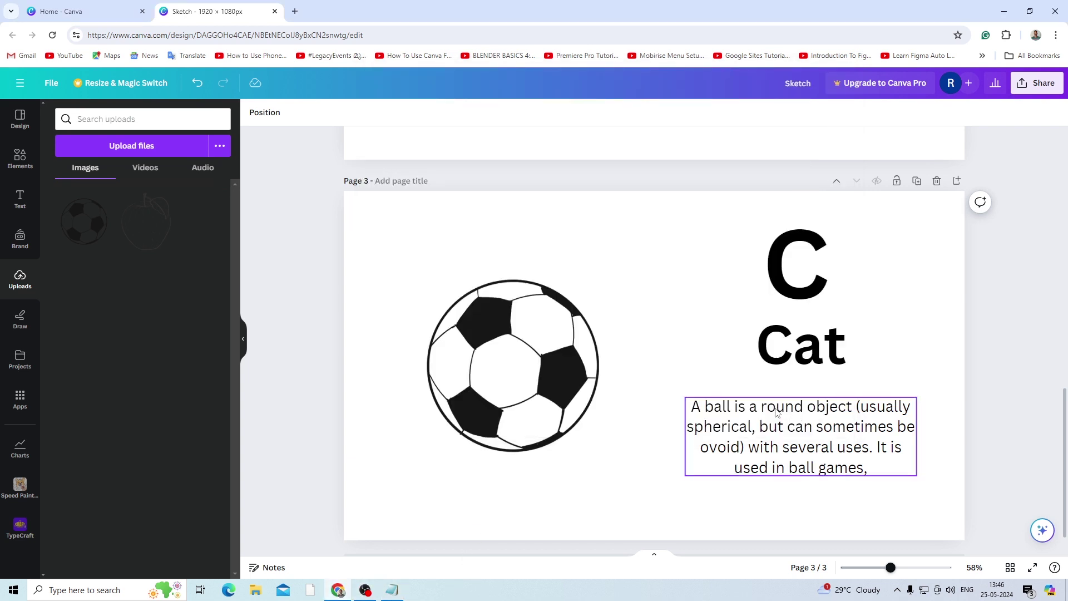
pyautogui.click(777, 412)
pyautogui.click(777, 411)
pyautogui.moveTo(691, 407); pyautogui.dragTo(875, 470)
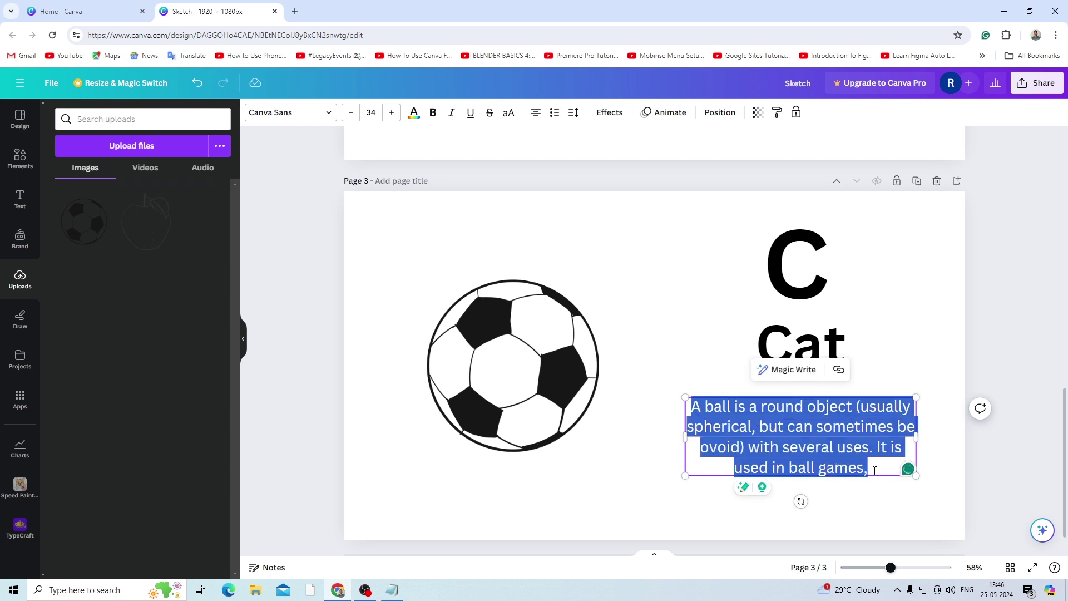
pyautogui.hotkey('ctrl', 'v')
pyautogui.click(908, 346)
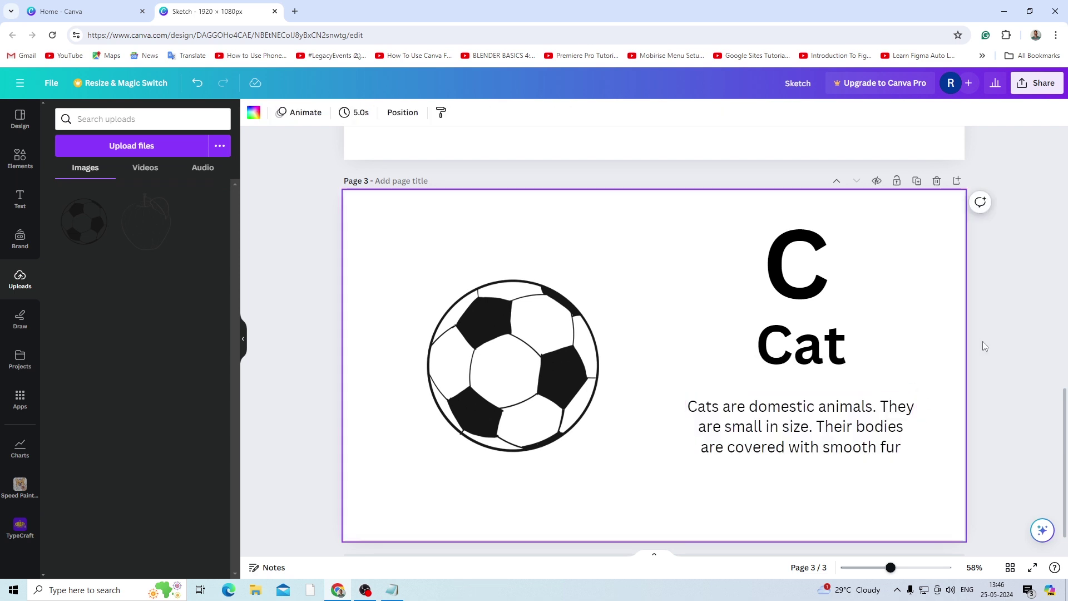
# Step: Delete the ball image from page 3, upload the "cat" image from the sketch folder and place it beside the text
pyautogui.click(544, 339)
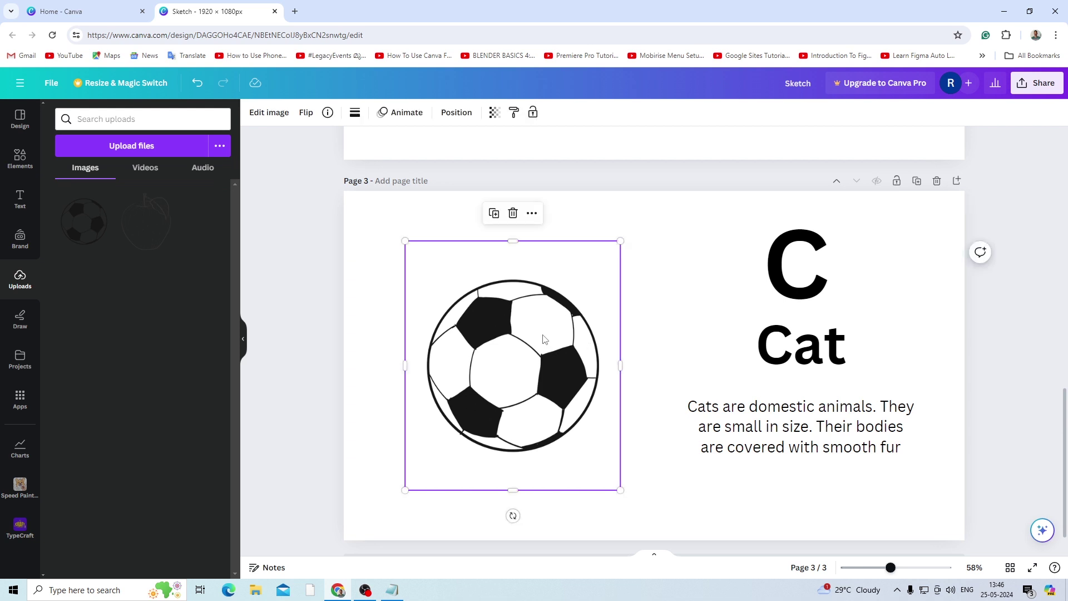
pyautogui.press('Delete')
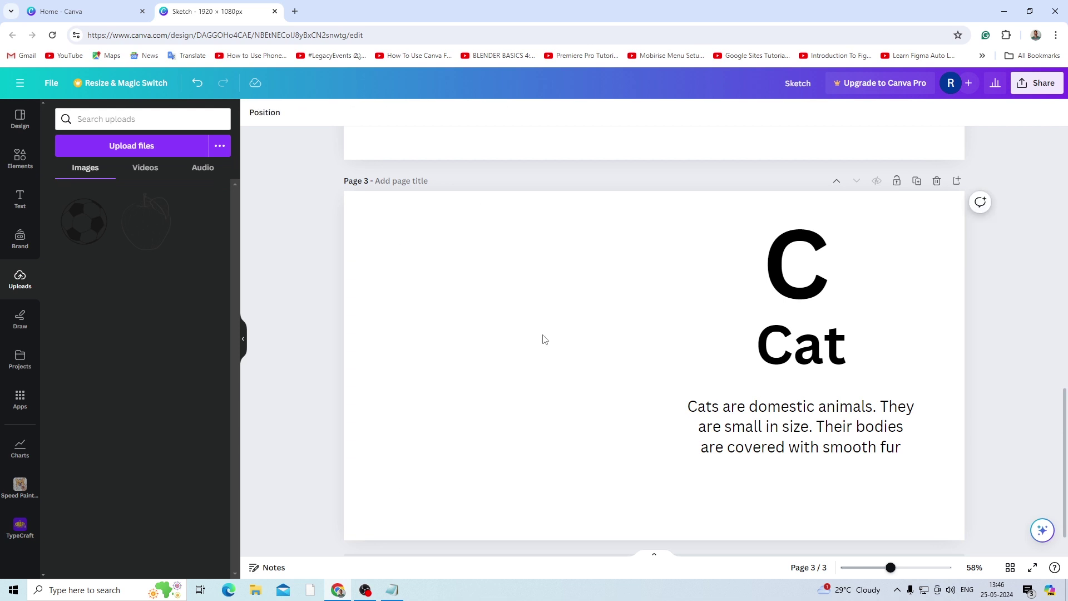
pyautogui.click(125, 147)
pyautogui.click(248, 100)
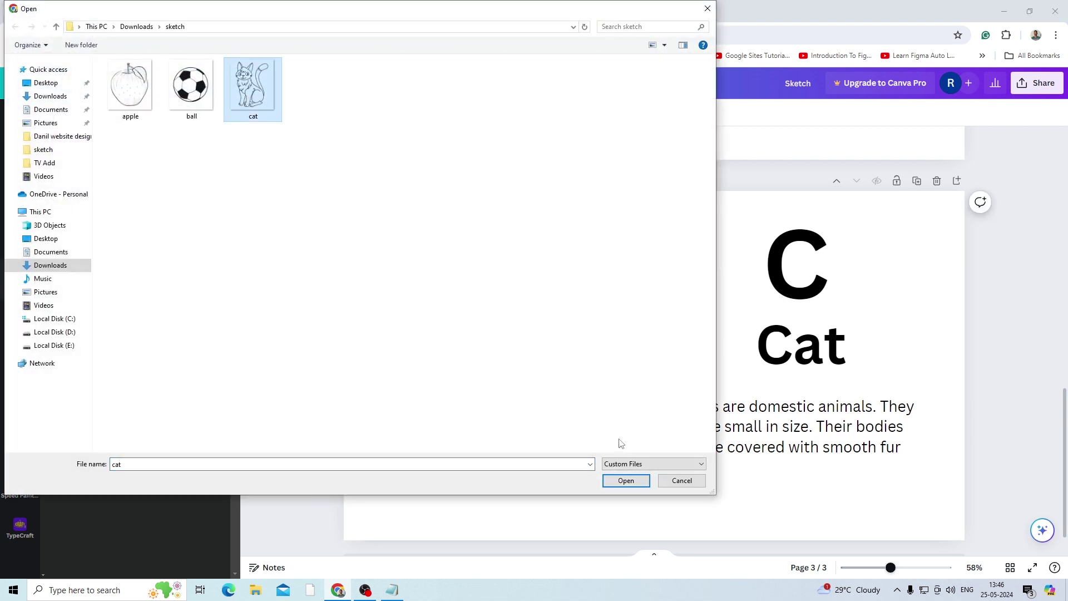
pyautogui.click(626, 480)
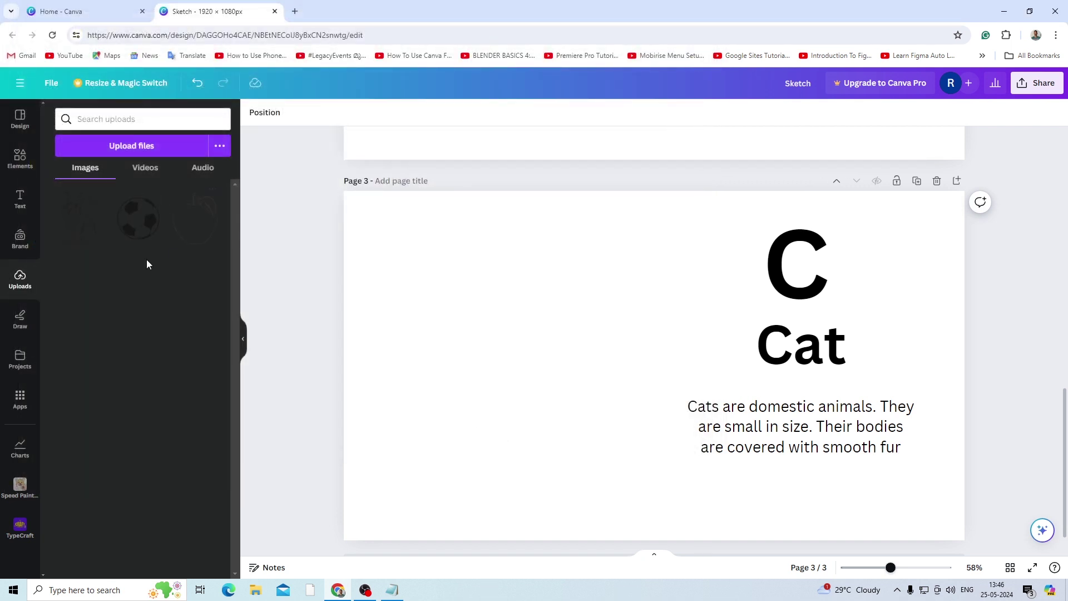
pyautogui.moveTo(84, 215)
pyautogui.mouseDown()
pyautogui.moveTo(504, 342)
pyautogui.moveTo(512, 356)
pyautogui.mouseUp()
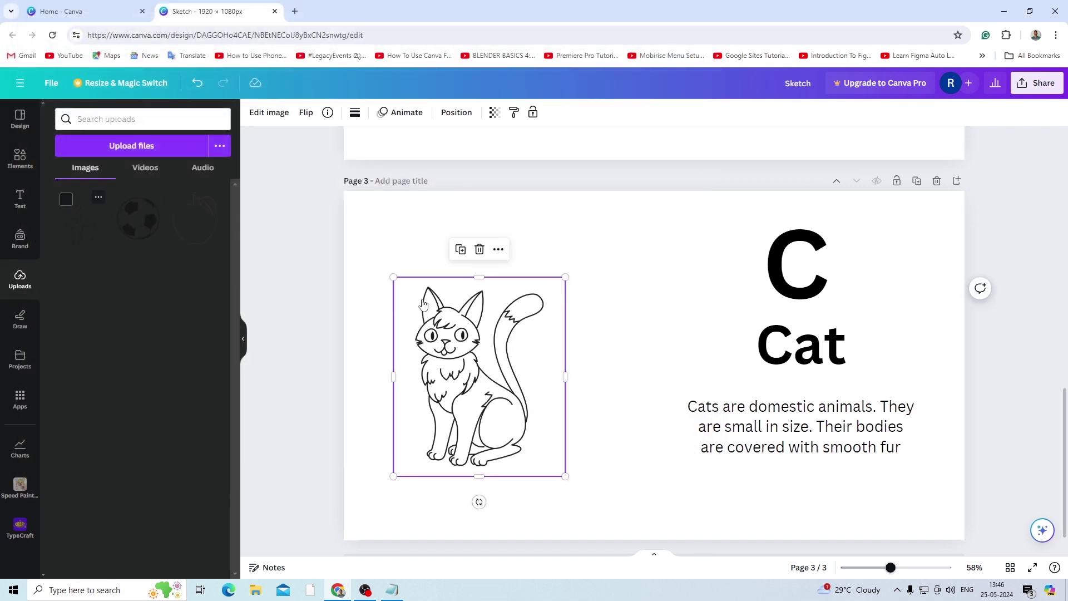
# Step: Enlarge the cat image to about 632 × 731 px and centre it vertically on page 3
pyautogui.moveTo(565, 476); pyautogui.dragTo(598, 510)
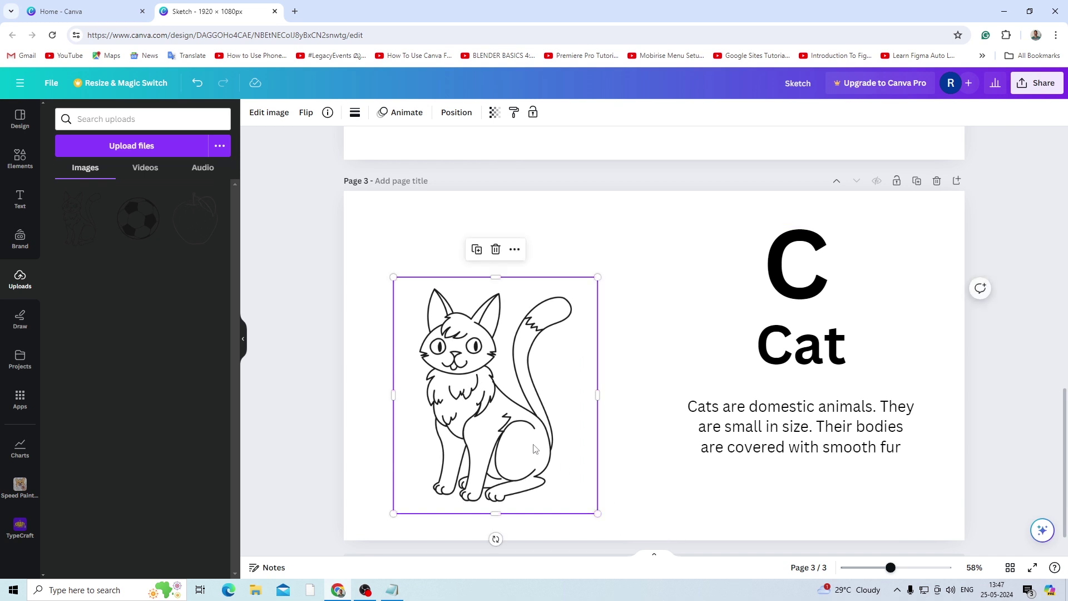
pyautogui.moveTo(531, 445); pyautogui.dragTo(537, 419)
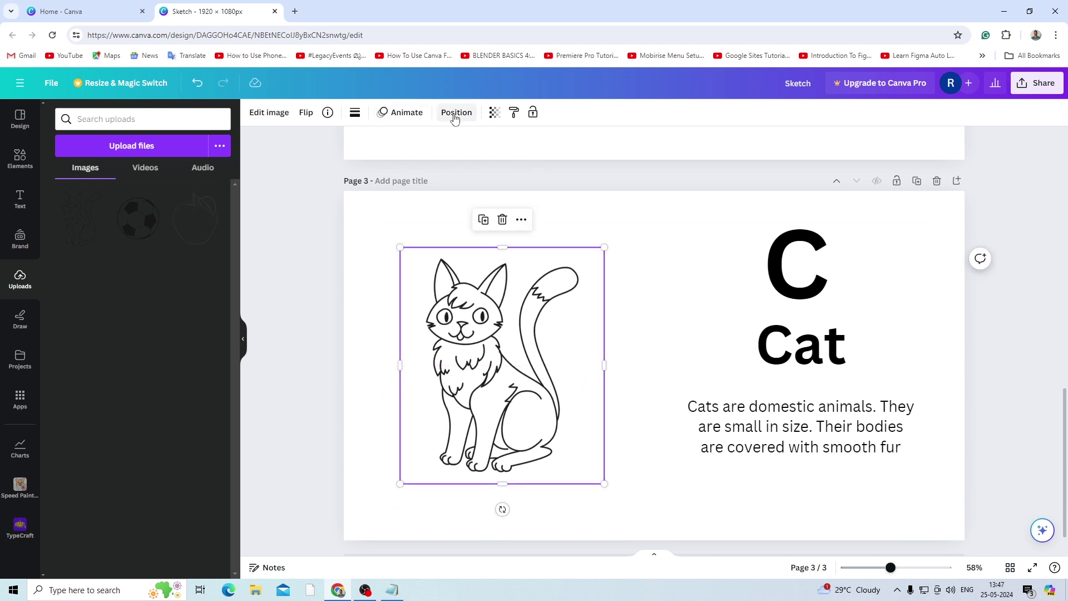
pyautogui.click(455, 112)
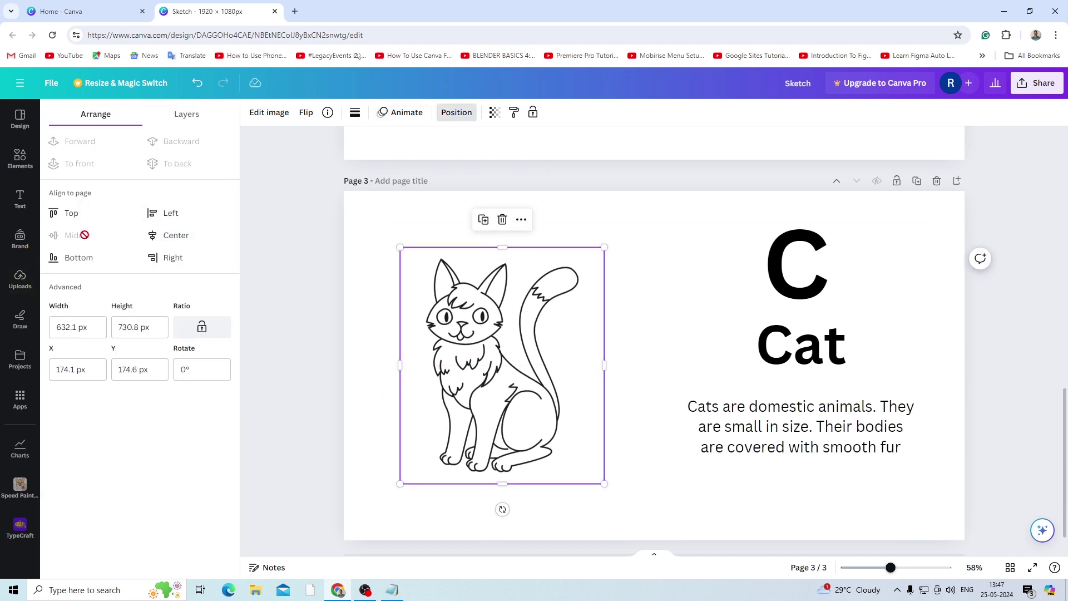
pyautogui.click(990, 305)
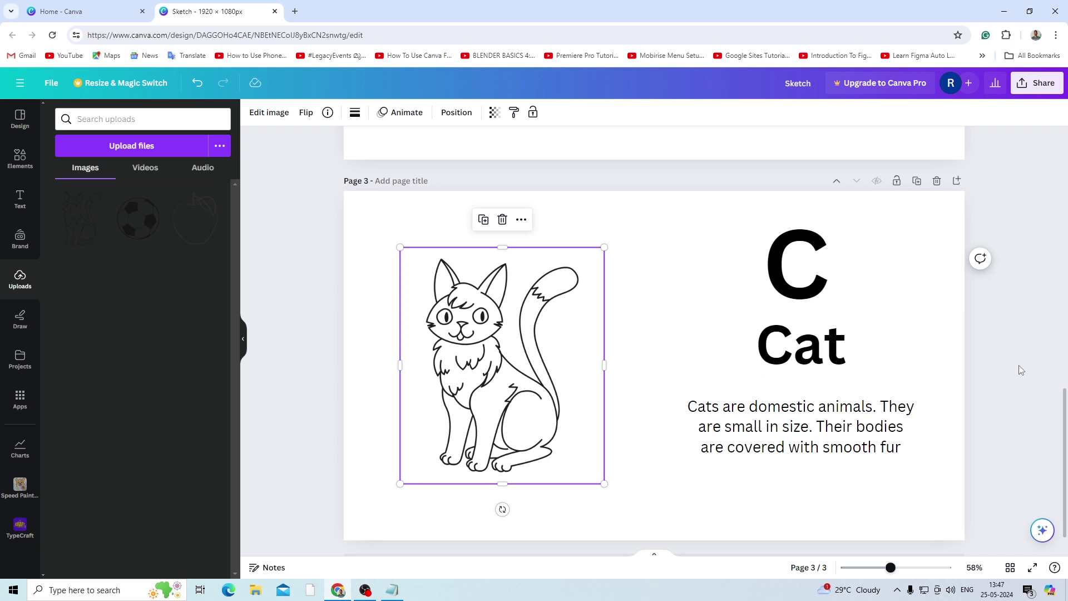
# Step: Review the layout of the Apple, Ball and Cat pages
pyautogui.scroll(10, 1019, 365)
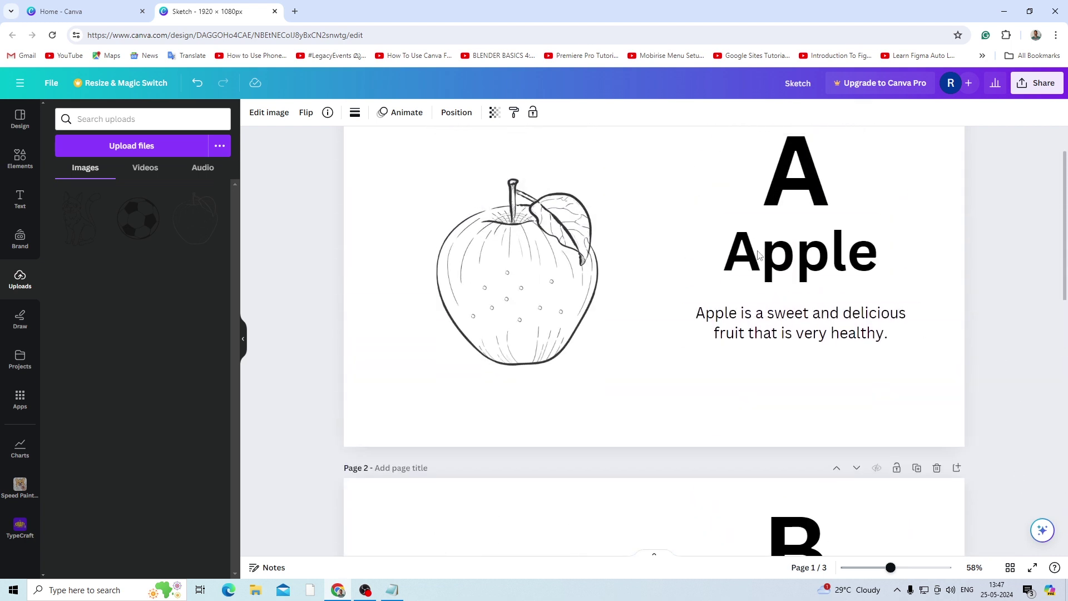
pyautogui.scroll(-4, 779, 234)
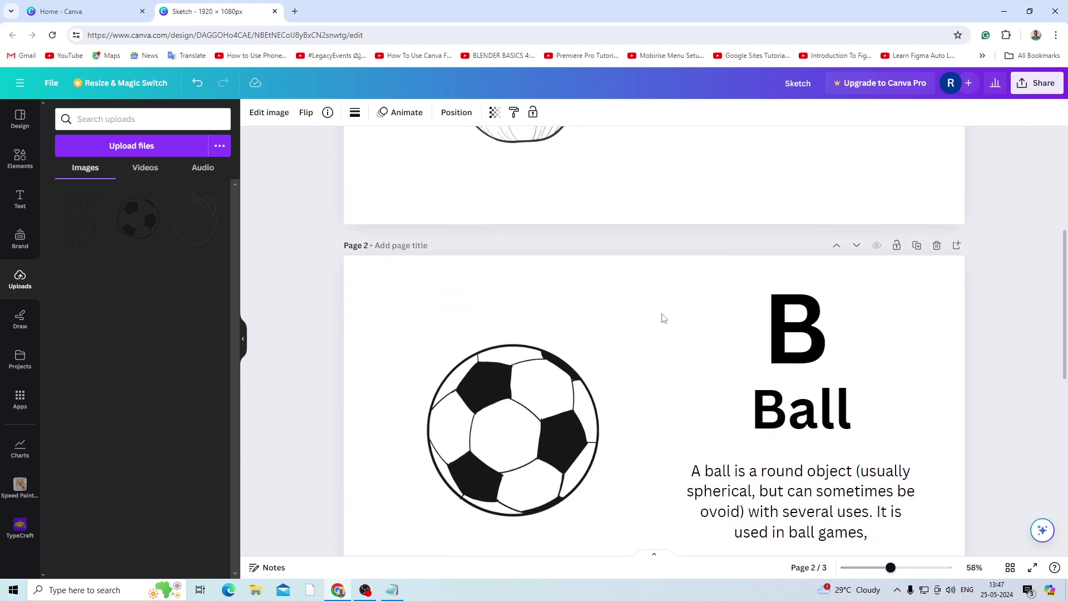
pyautogui.scroll(-5, 663, 318)
pyautogui.scroll(-2, 730, 485)
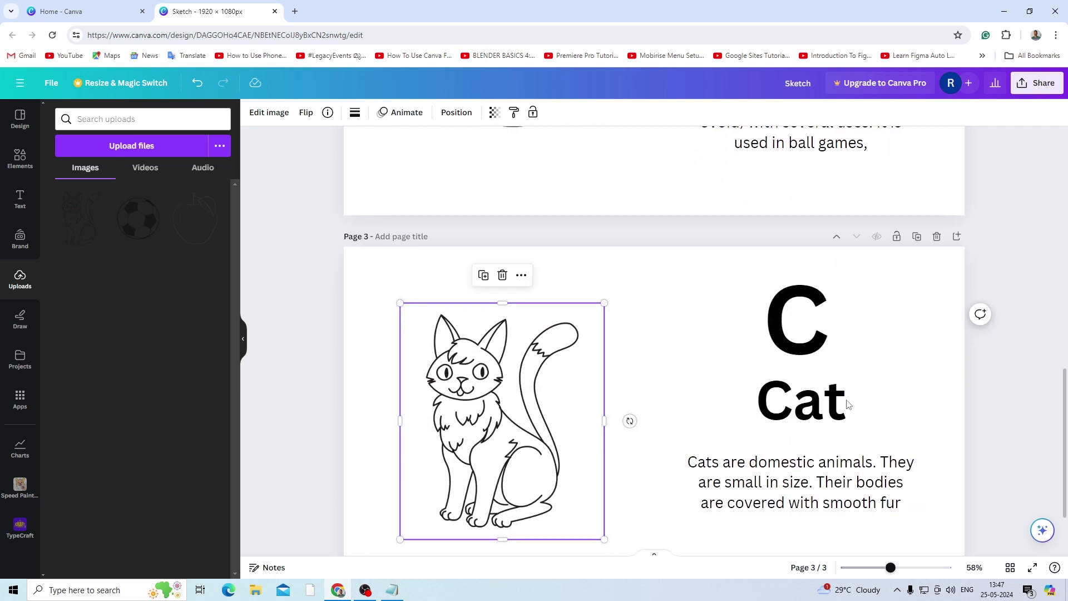
pyautogui.click(658, 361)
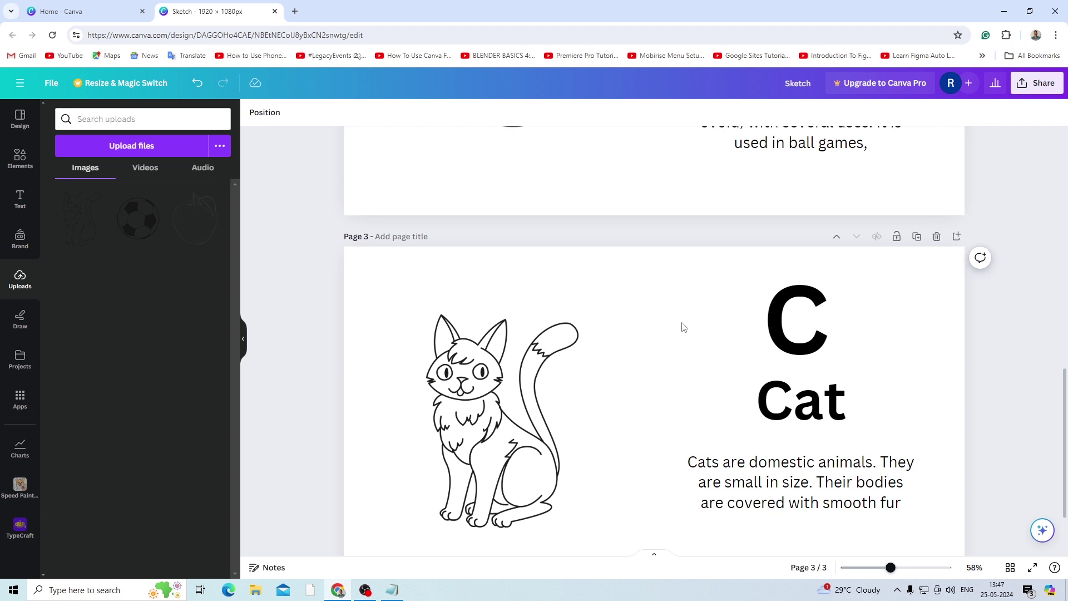
pyautogui.scroll(6, 683, 326)
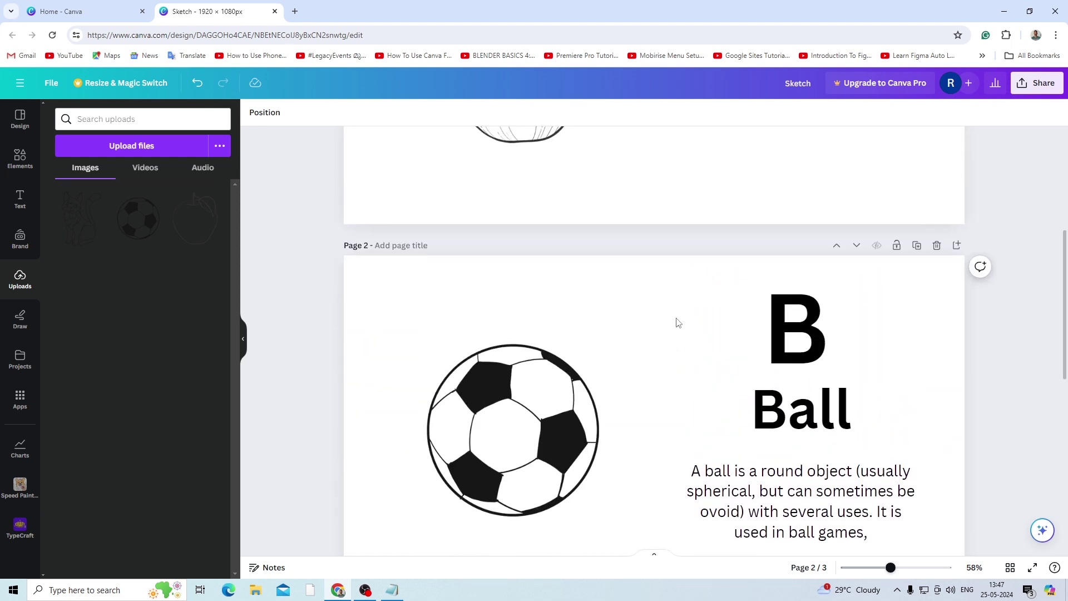
pyautogui.scroll(6, 678, 323)
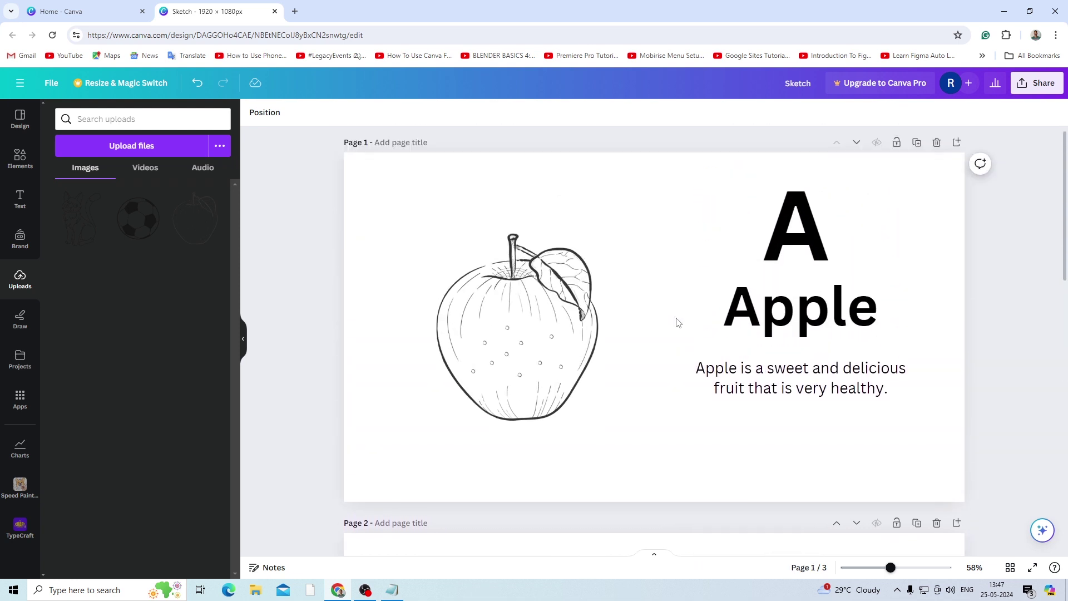
# Step: Download all three pages of the design as PNG images at 1,920 × 1,080 px
pyautogui.click(1041, 87)
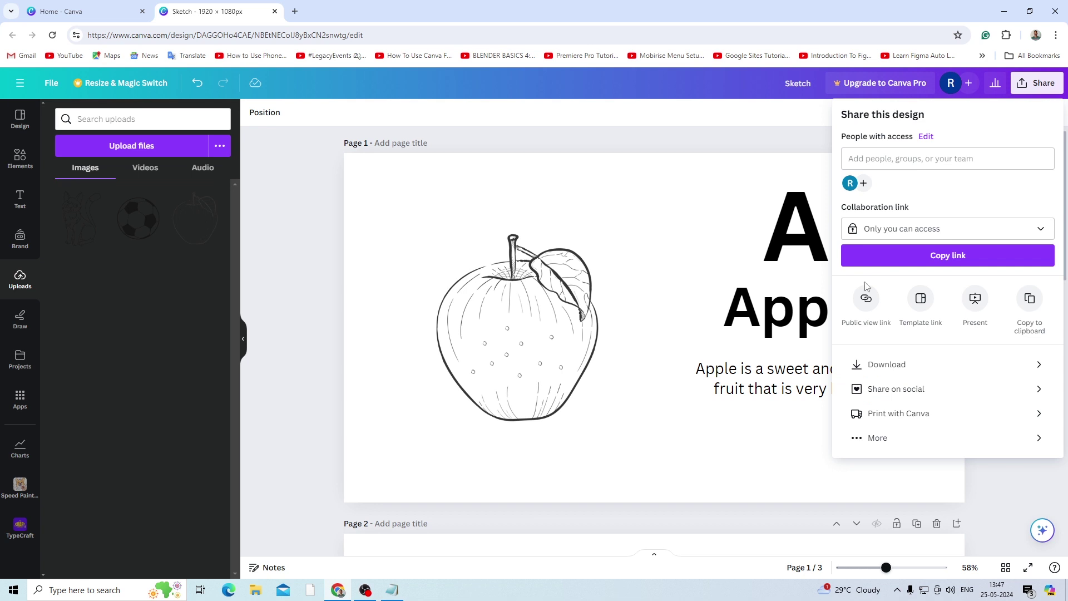
pyautogui.click(897, 366)
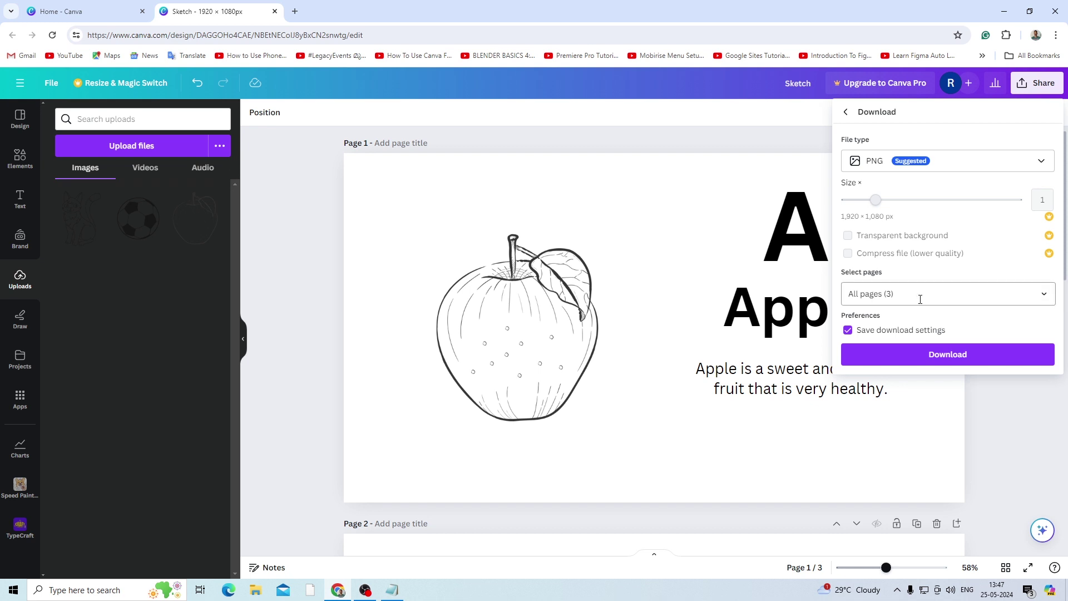
pyautogui.click(946, 361)
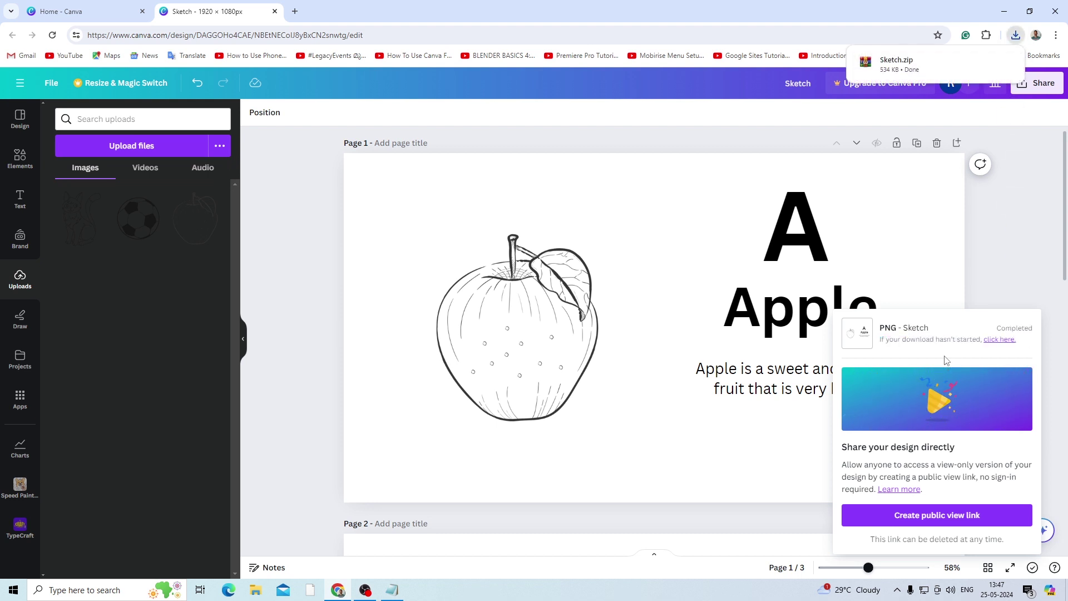
# Step: Switch to File Explorer to check the exported page images in the sketch folder, and return to Canva
pyautogui.click(255, 590)
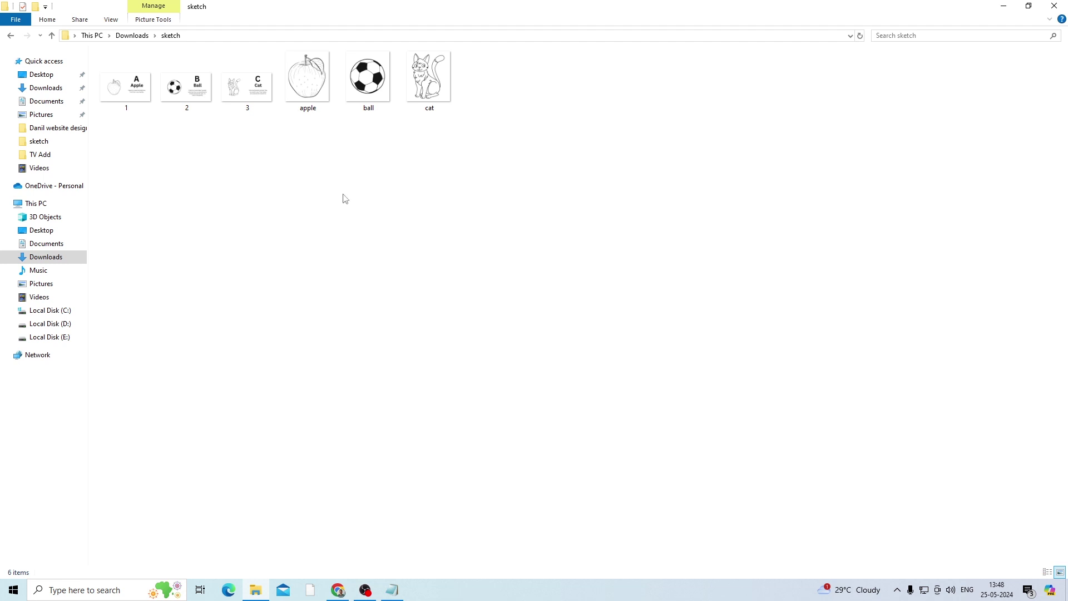
pyautogui.click(338, 589)
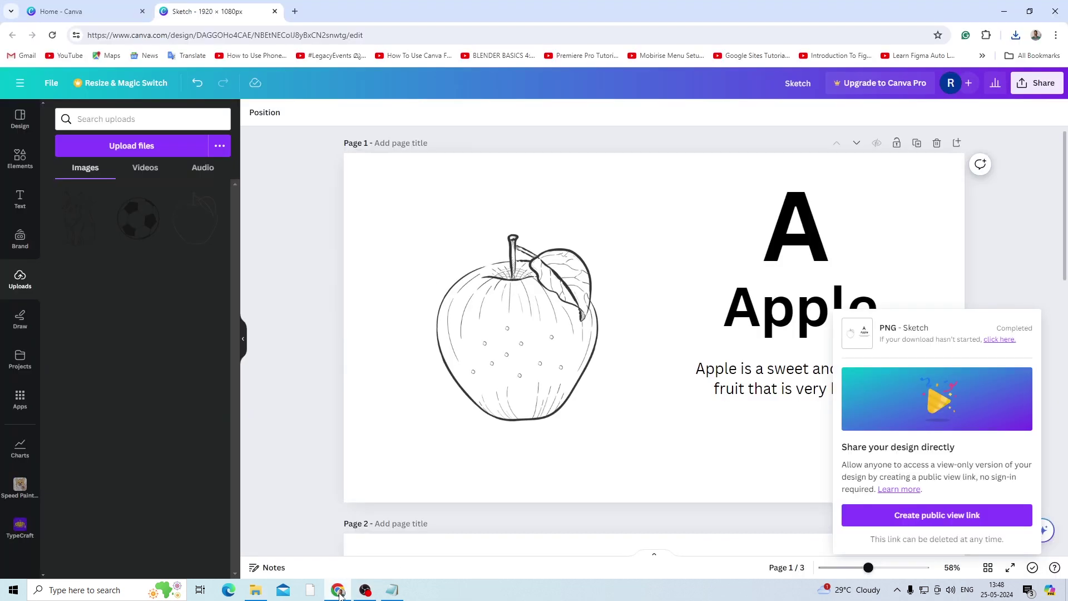
pyautogui.click(450, 199)
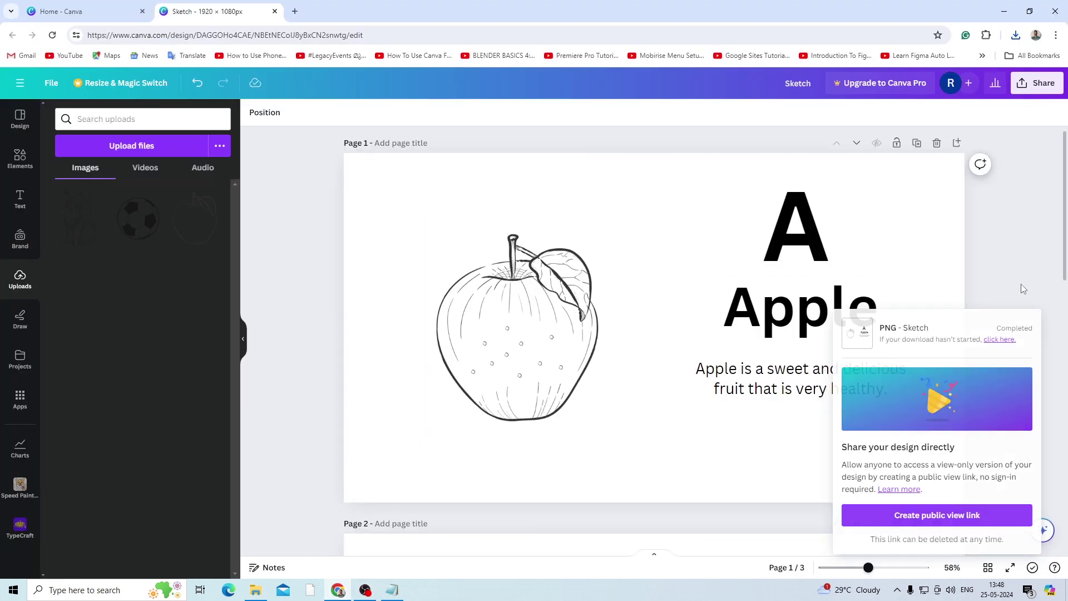
# Step: Close the Sketch design and create a blank 1920 × 1080 px video design from the home page
pyautogui.click(274, 11)
pyautogui.click(741, 84)
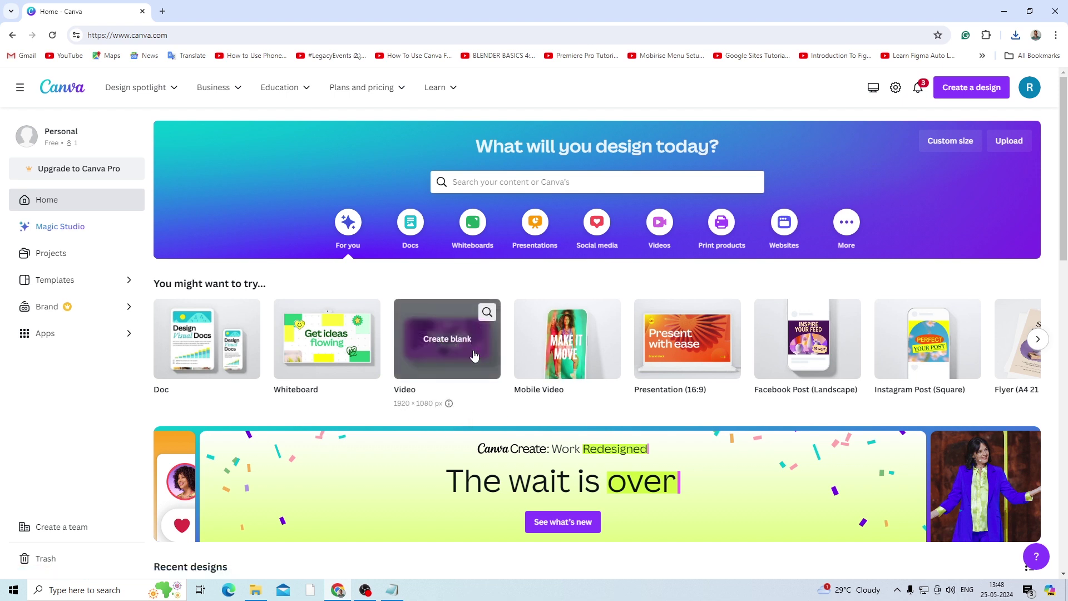
pyautogui.click(450, 332)
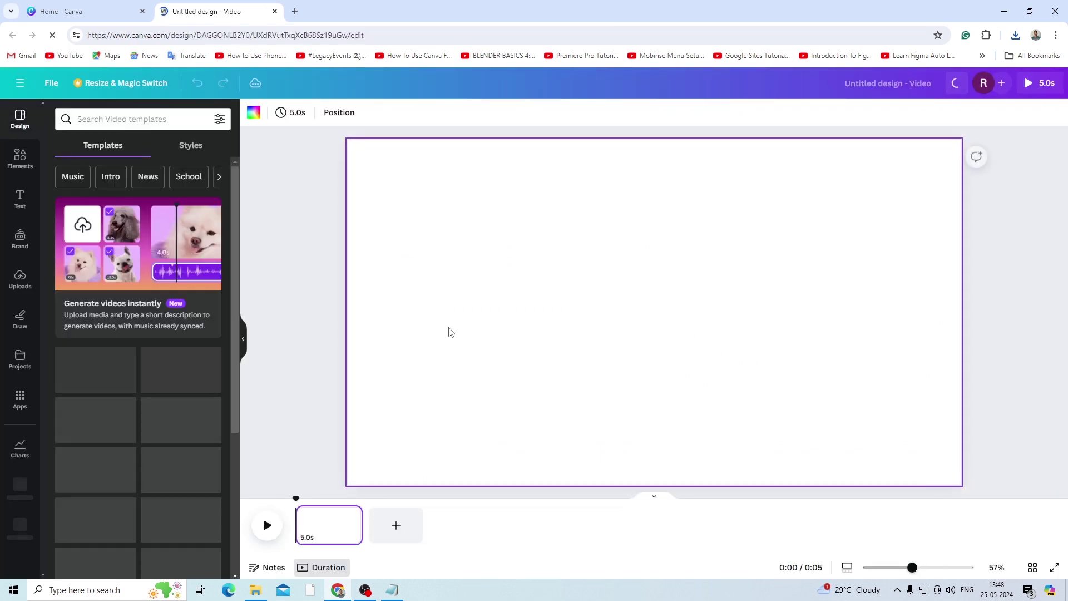
pyautogui.click(315, 292)
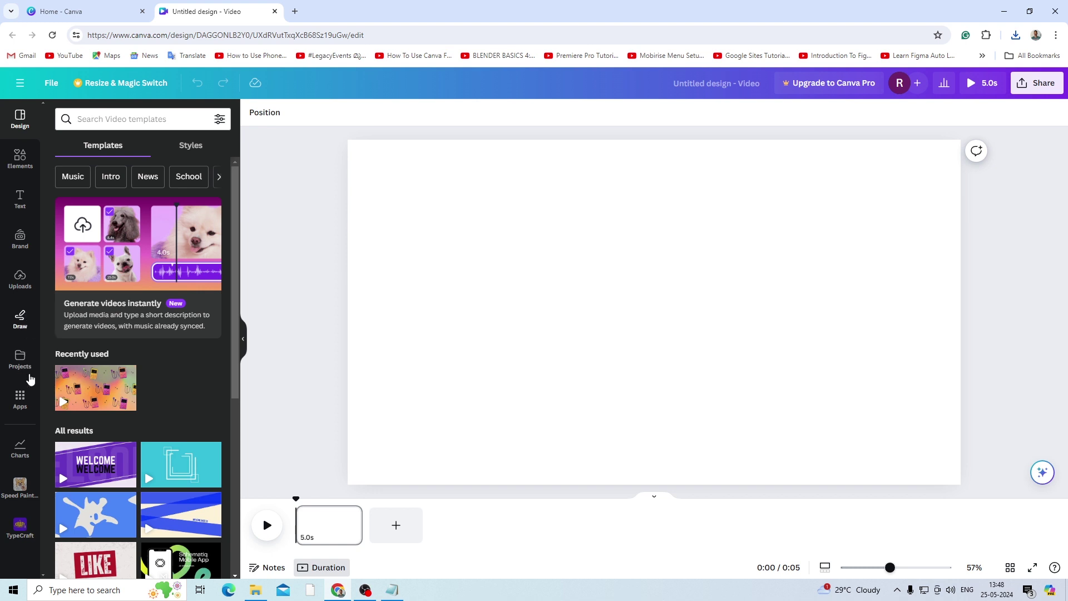
# Step: Open the Speed Painter app from the saved apps and load image "1", the Apple page, from the sketch folder
pyautogui.click(20, 400)
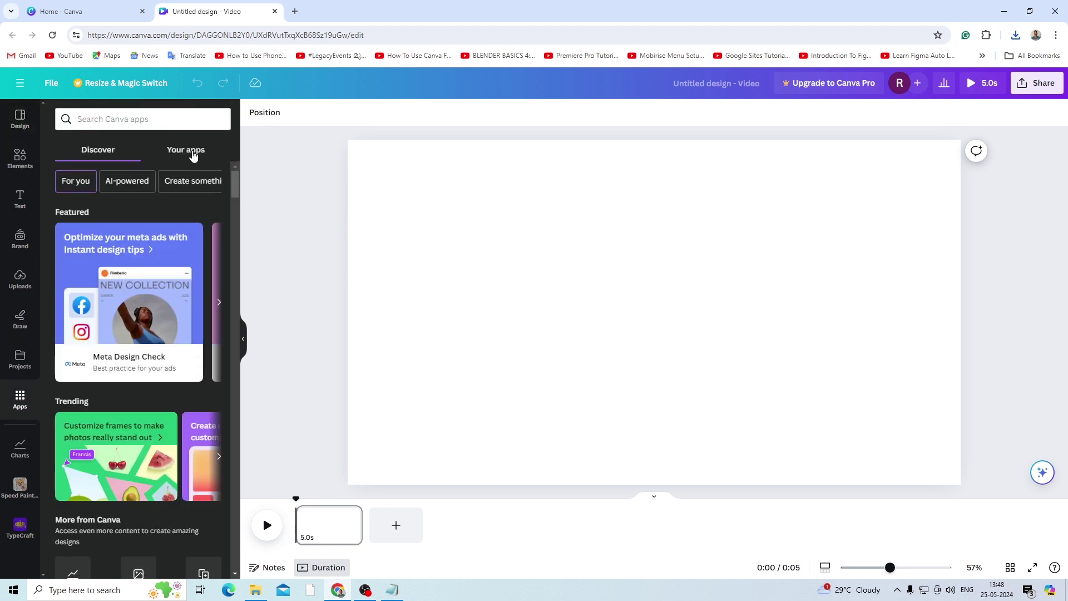
pyautogui.click(192, 151)
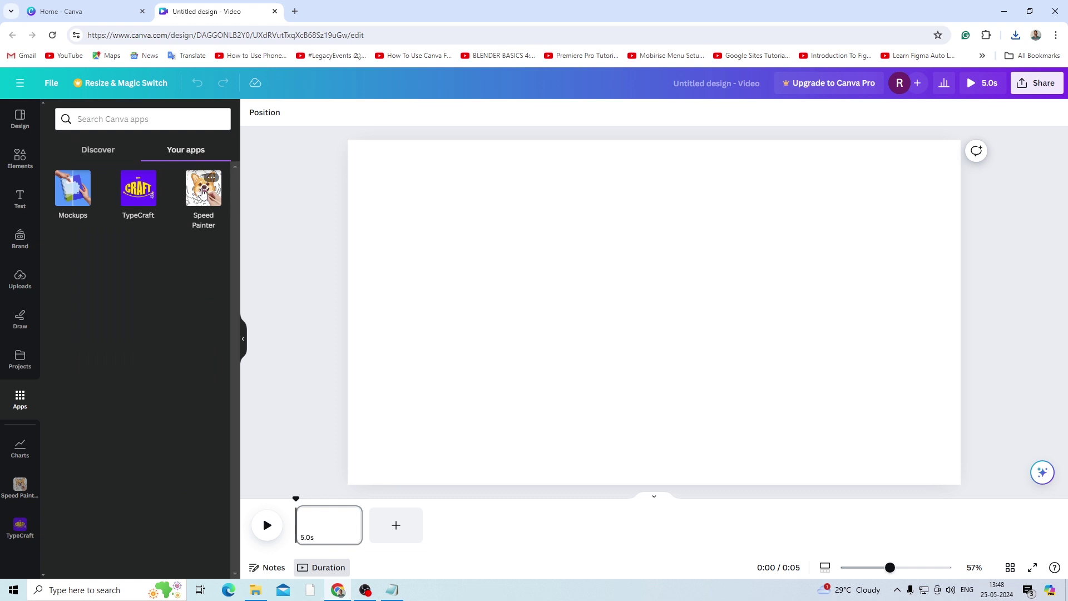
pyautogui.click(203, 193)
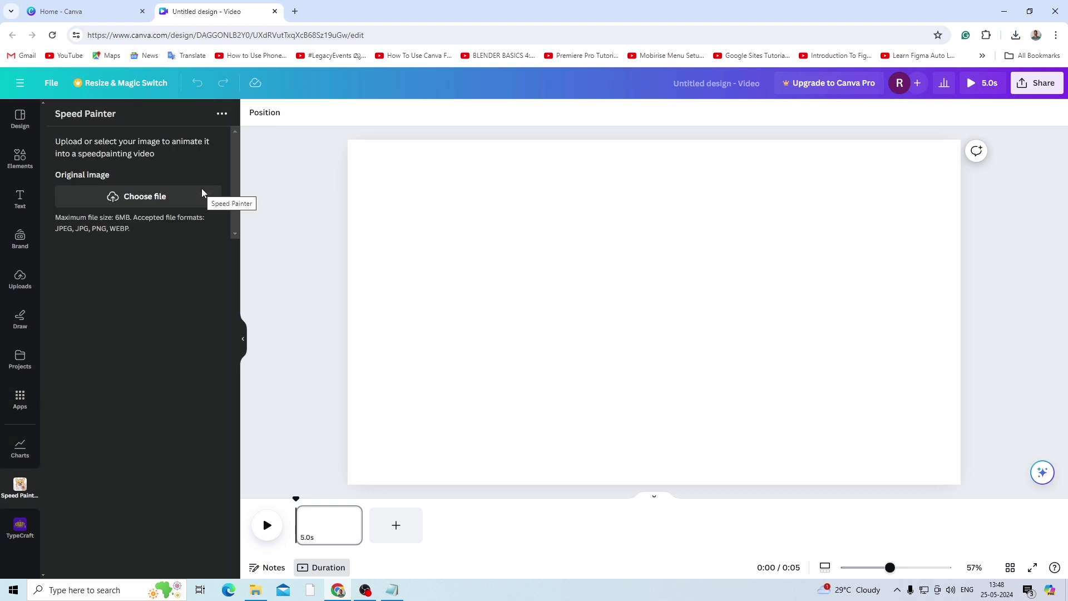
pyautogui.click(142, 199)
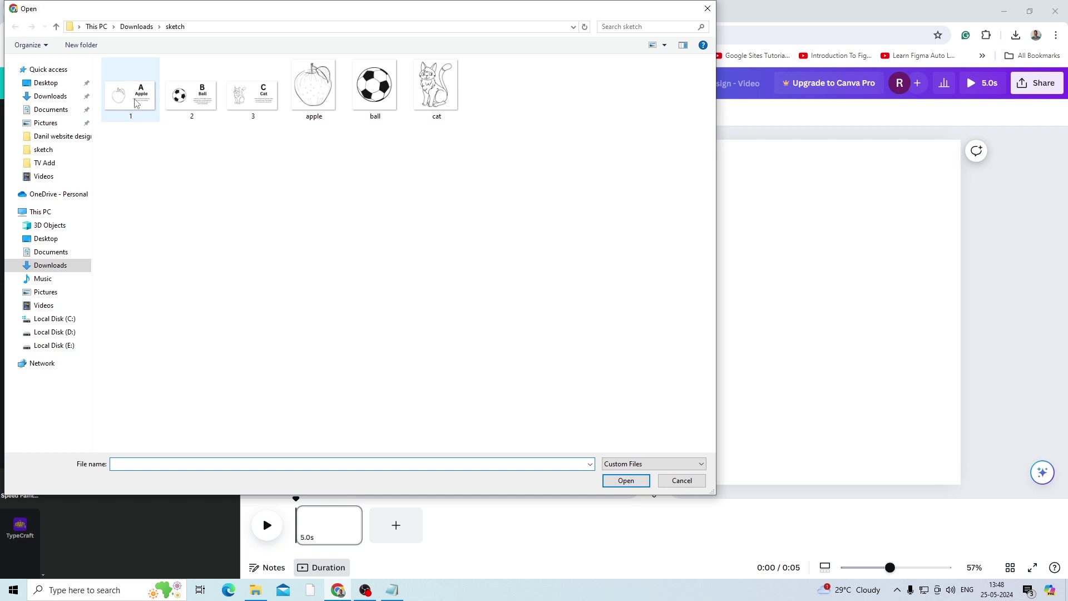
pyautogui.click(136, 104)
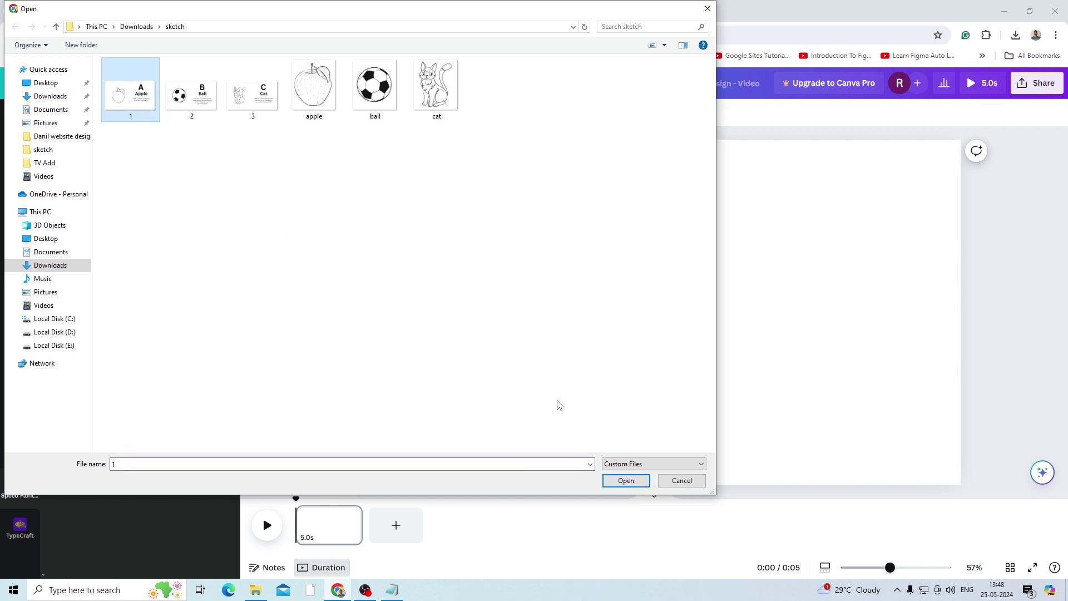
pyautogui.click(627, 480)
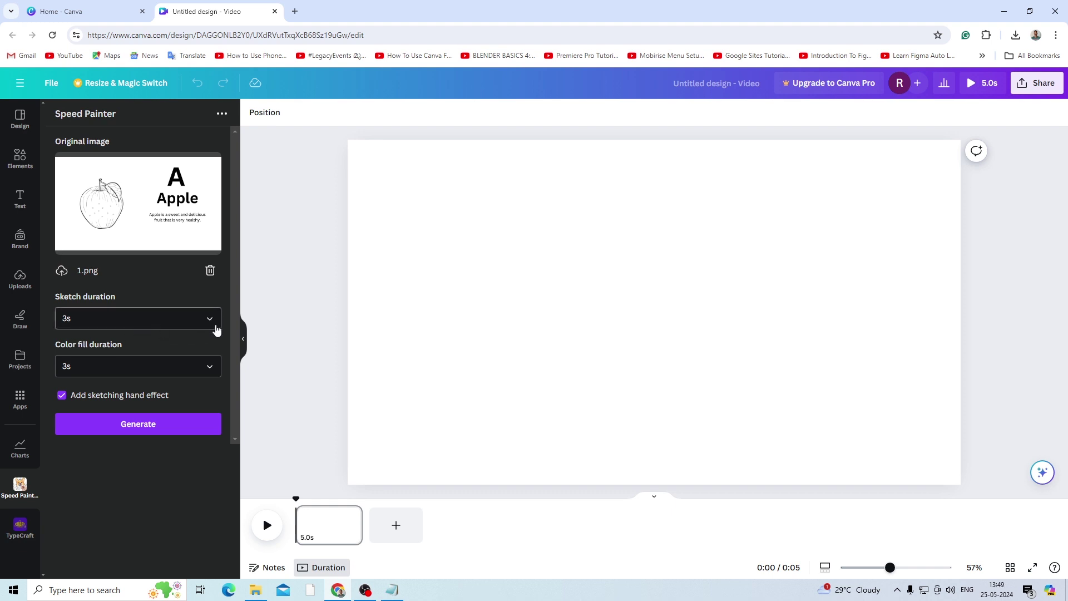
# Step: Set both the sketch duration and the color fill duration of the Apple animation to 5s
pyautogui.click(208, 322)
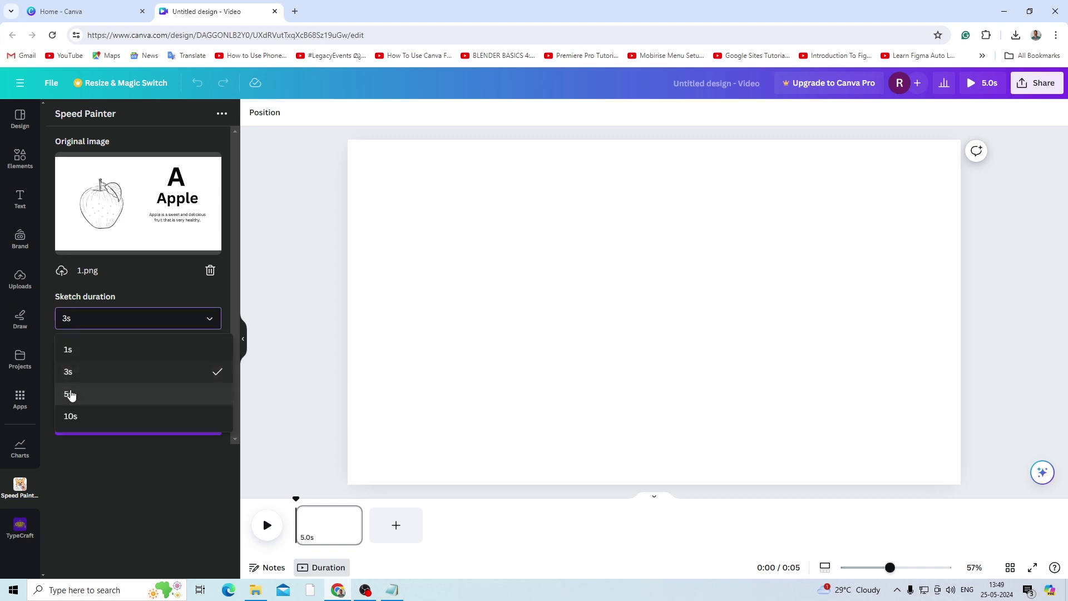
pyautogui.click(69, 394)
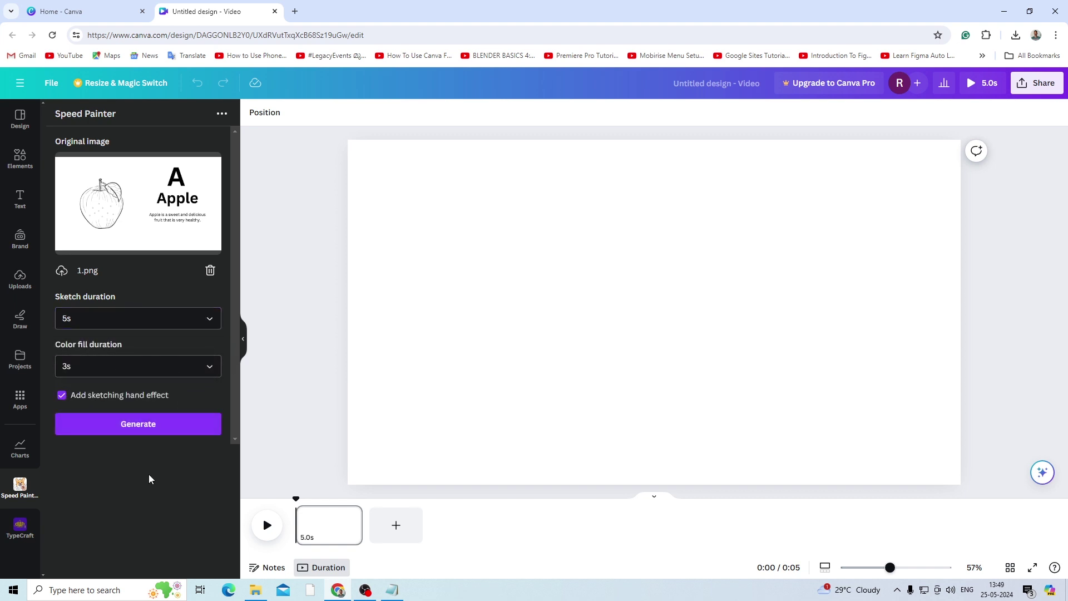
pyautogui.click(208, 374)
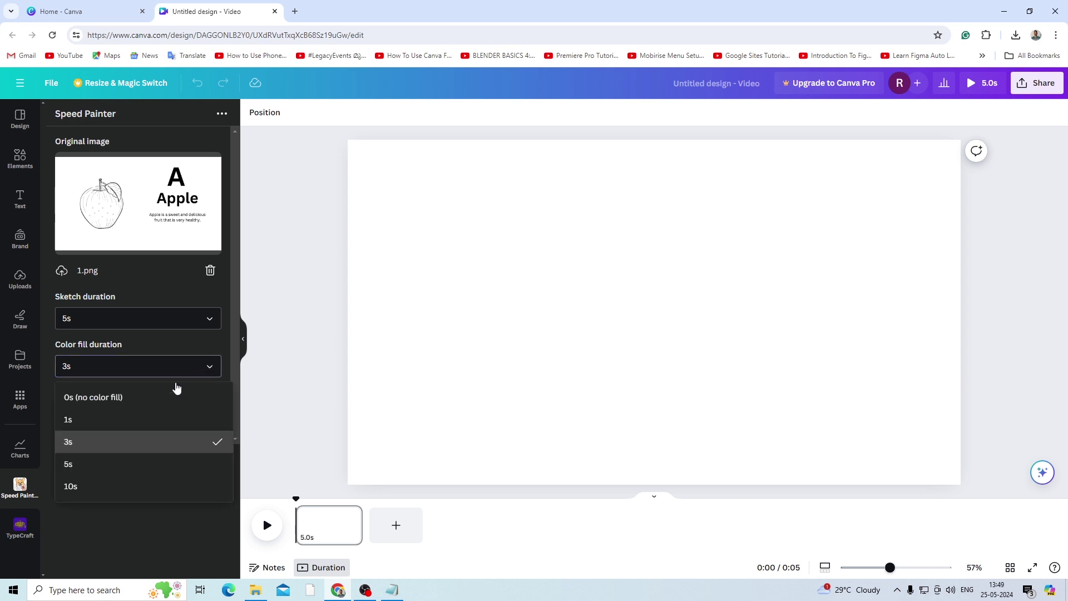
pyautogui.click(72, 465)
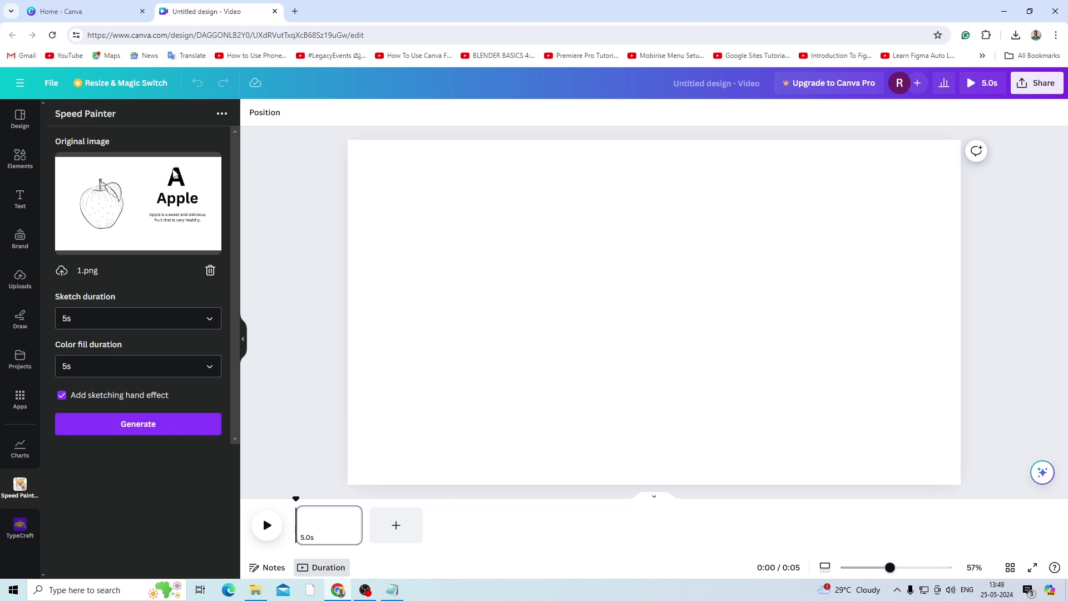
pyautogui.click(222, 115)
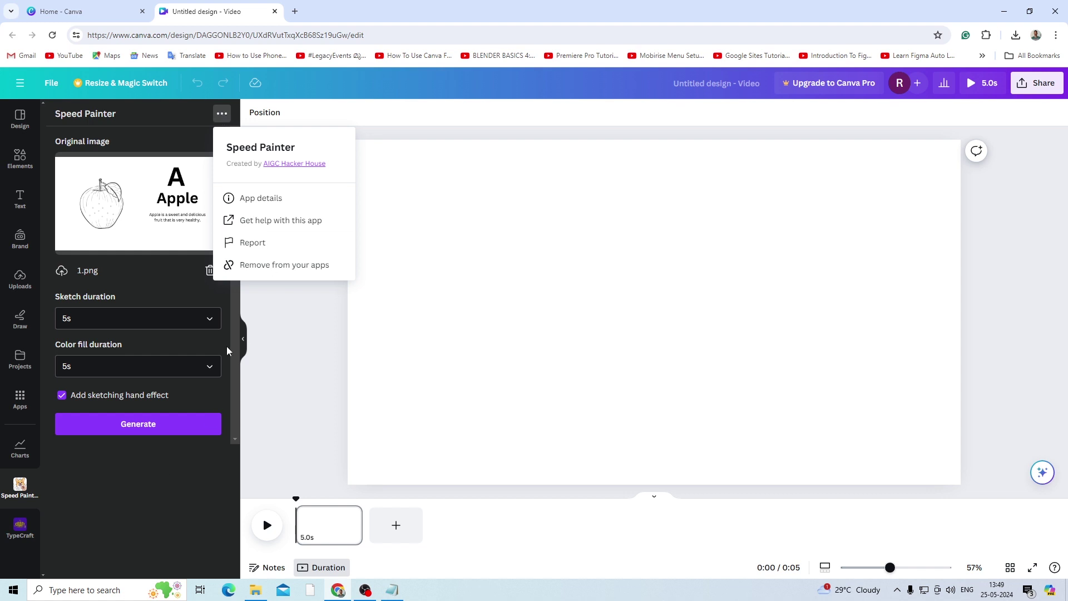
# Step: Generate the Apple sketch animation with the sketching hand effect and set the resulting video as the page background
pyautogui.click(280, 353)
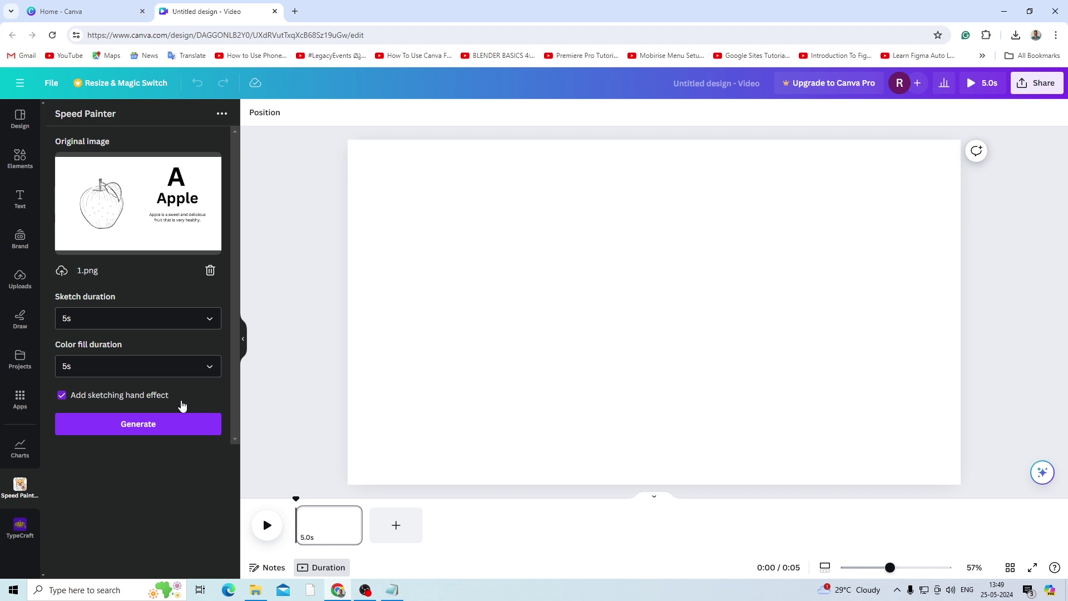
pyautogui.click(138, 426)
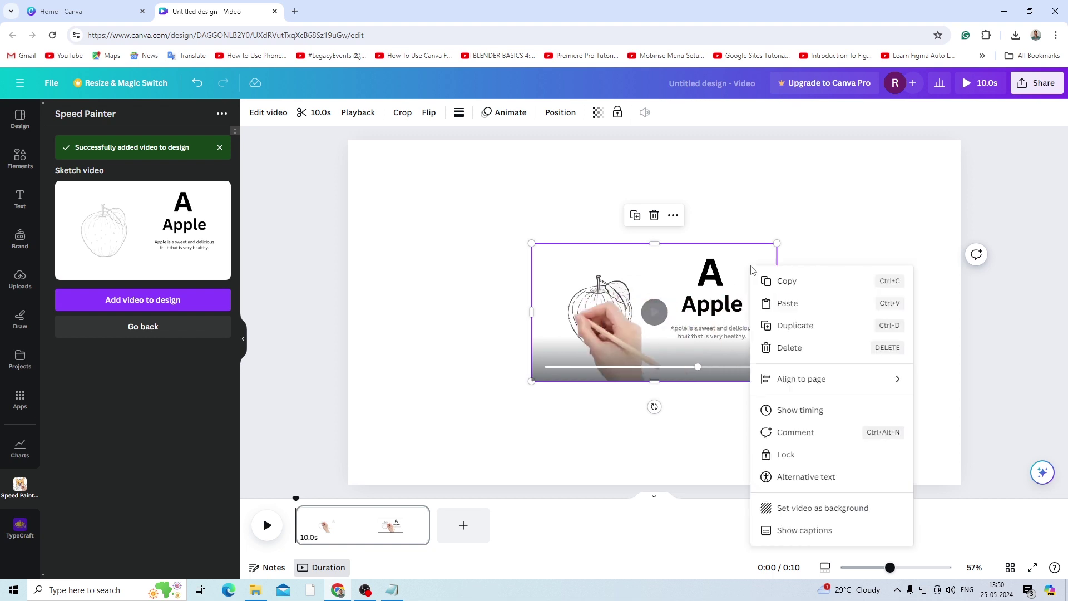
pyautogui.rightClick(759, 270)
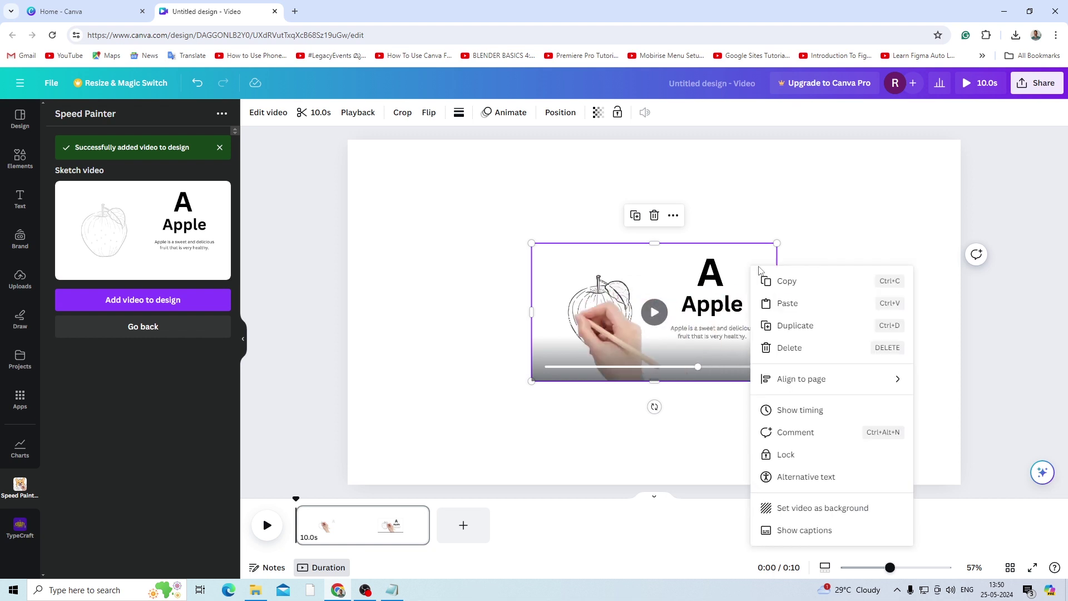
pyautogui.click(835, 509)
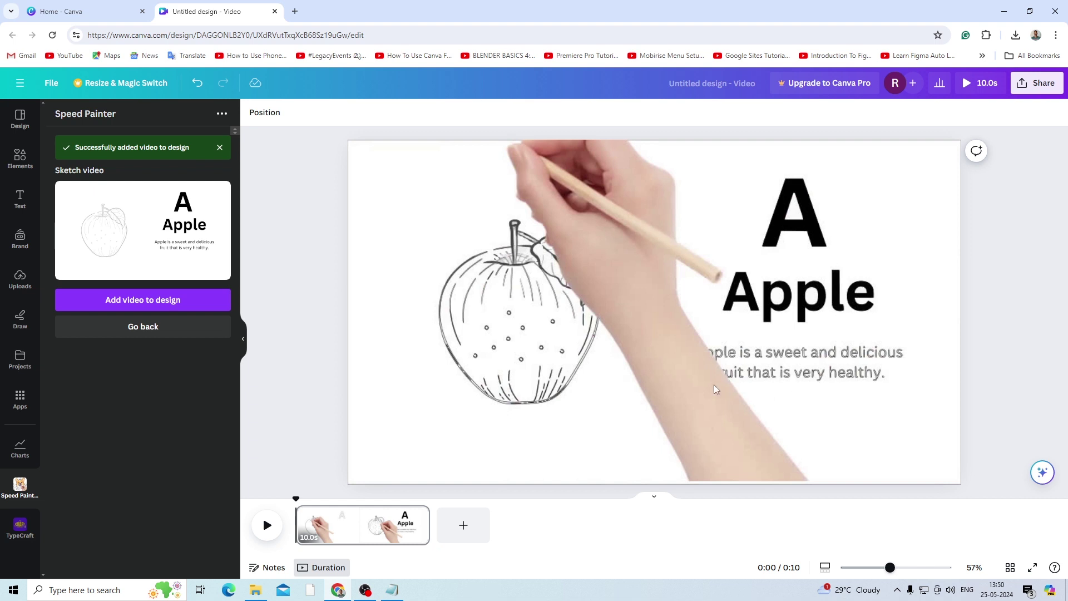
# Step: Play the Apple page to check its sketch animation, and stop the playback
pyautogui.click(728, 247)
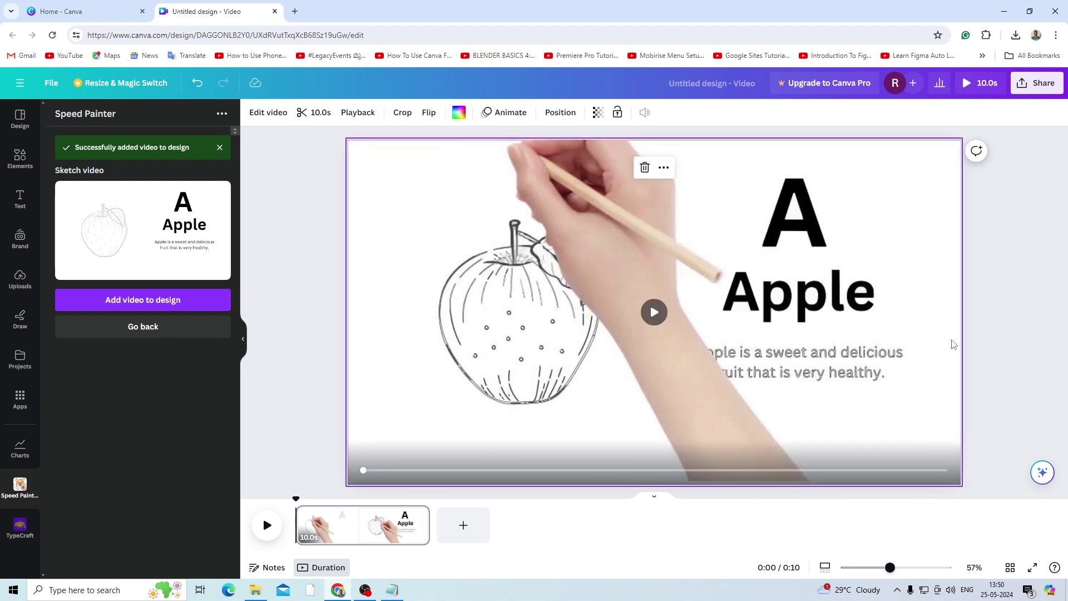
pyautogui.click(266, 526)
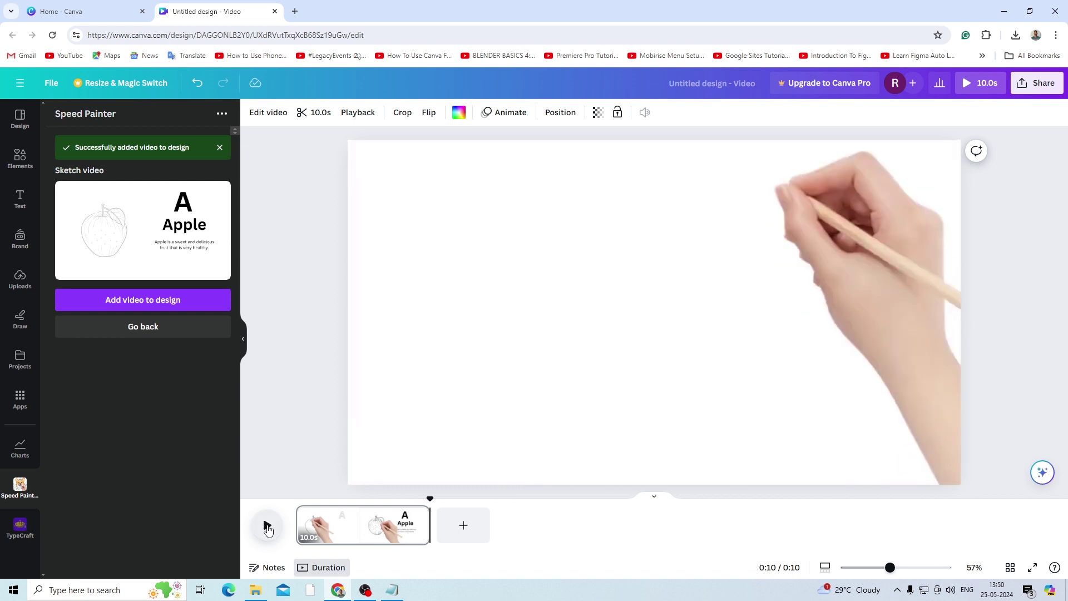
pyautogui.click(267, 526)
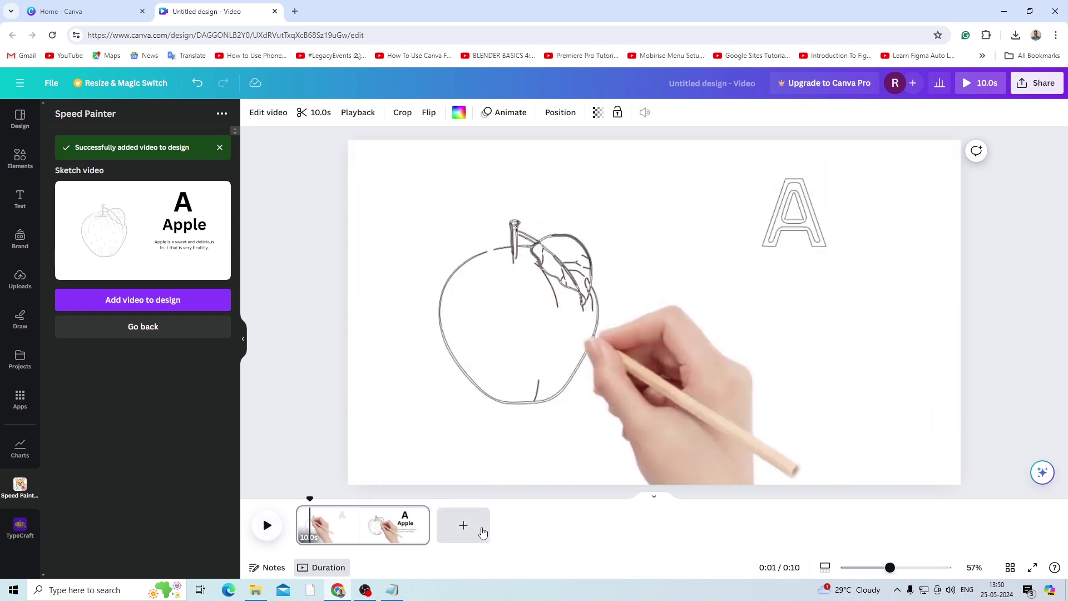
# Step: Add a second page and load image "2", the Ball page, from the sketch folder into Speed Painter
pyautogui.click(463, 526)
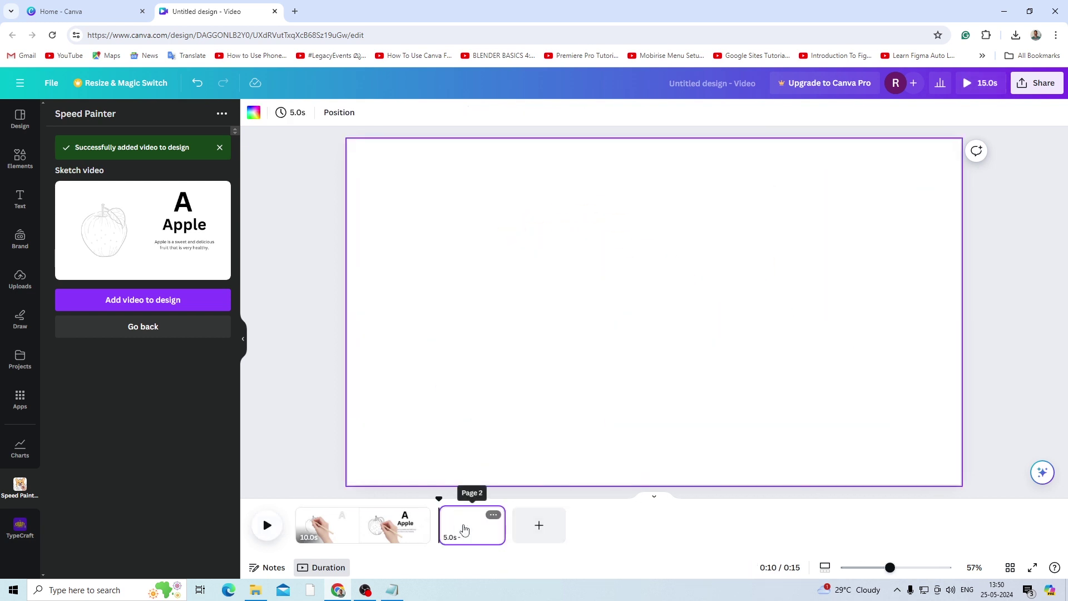
pyautogui.click(139, 329)
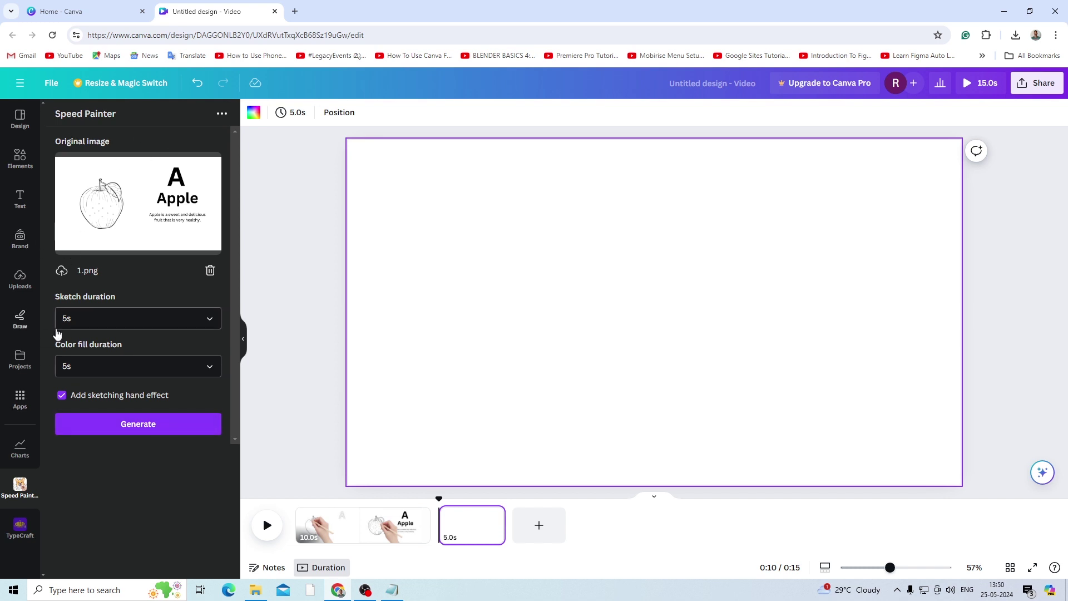
pyautogui.click(19, 400)
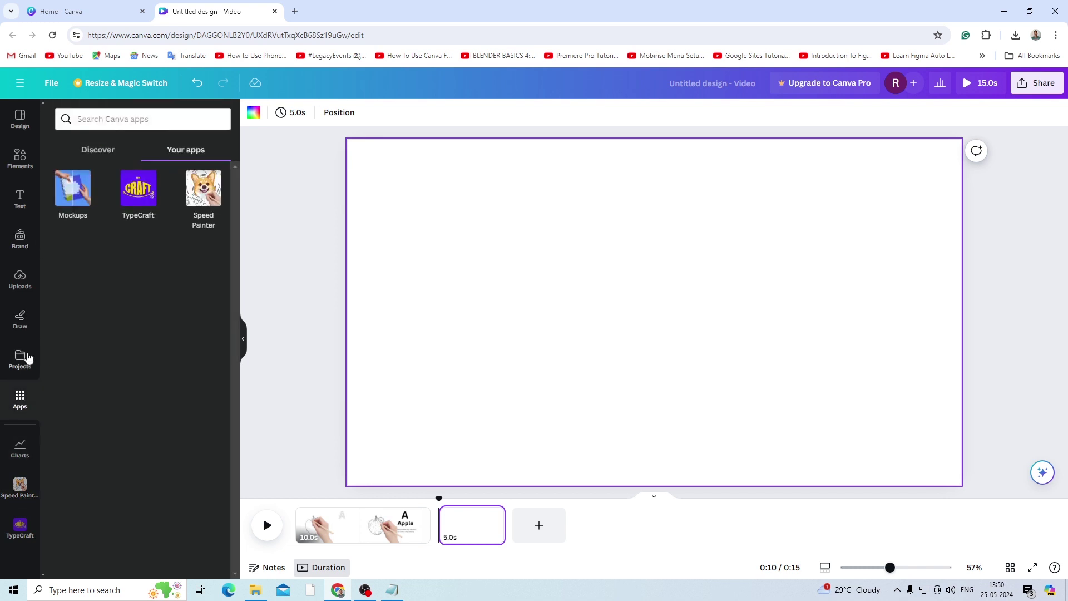
pyautogui.click(205, 192)
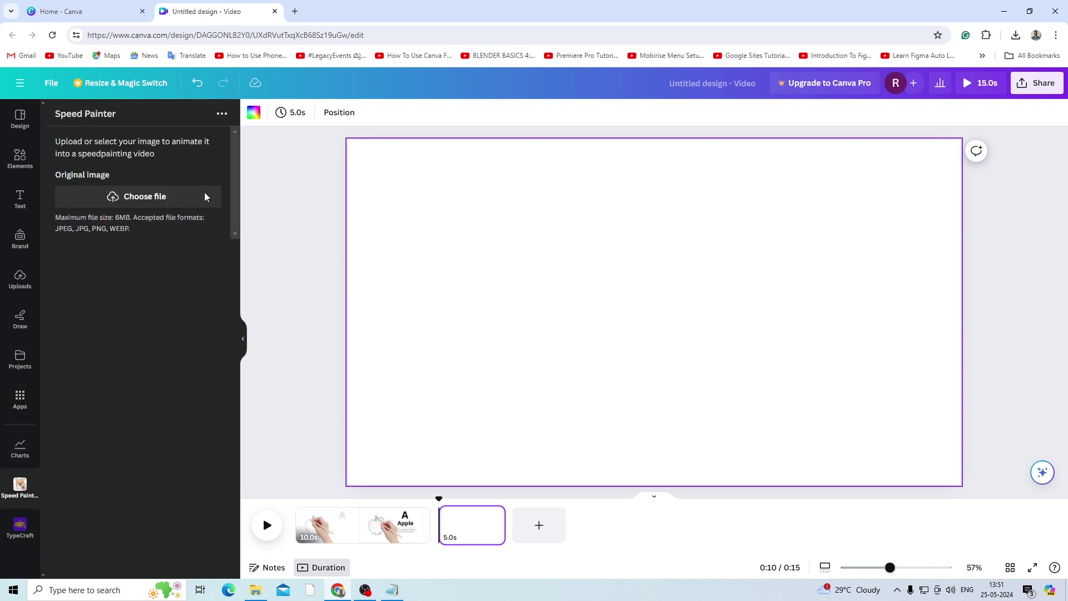
pyautogui.click(147, 200)
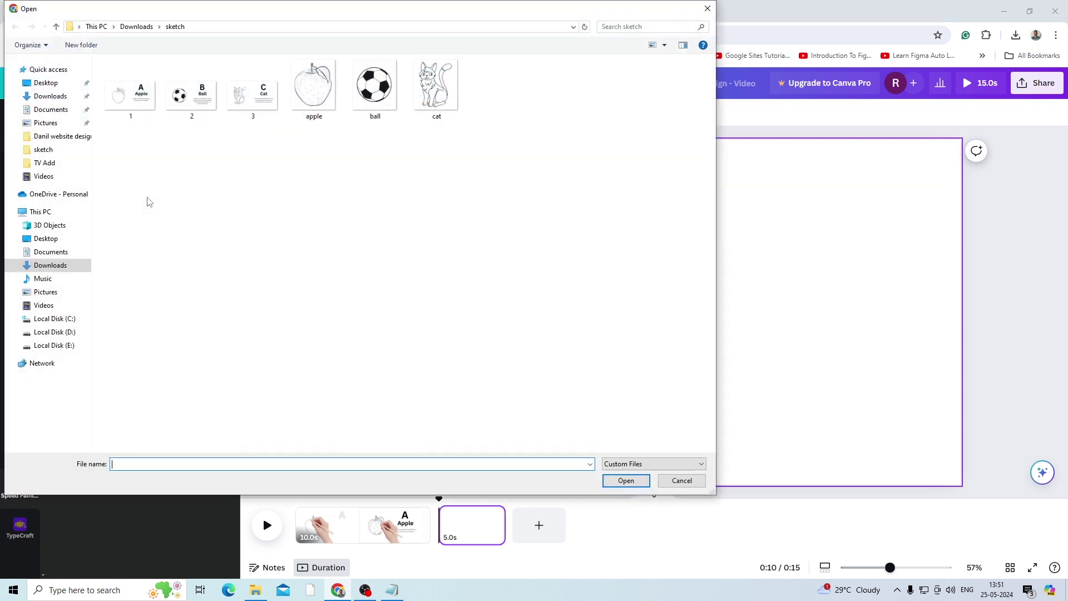
pyautogui.click(196, 99)
pyautogui.click(625, 480)
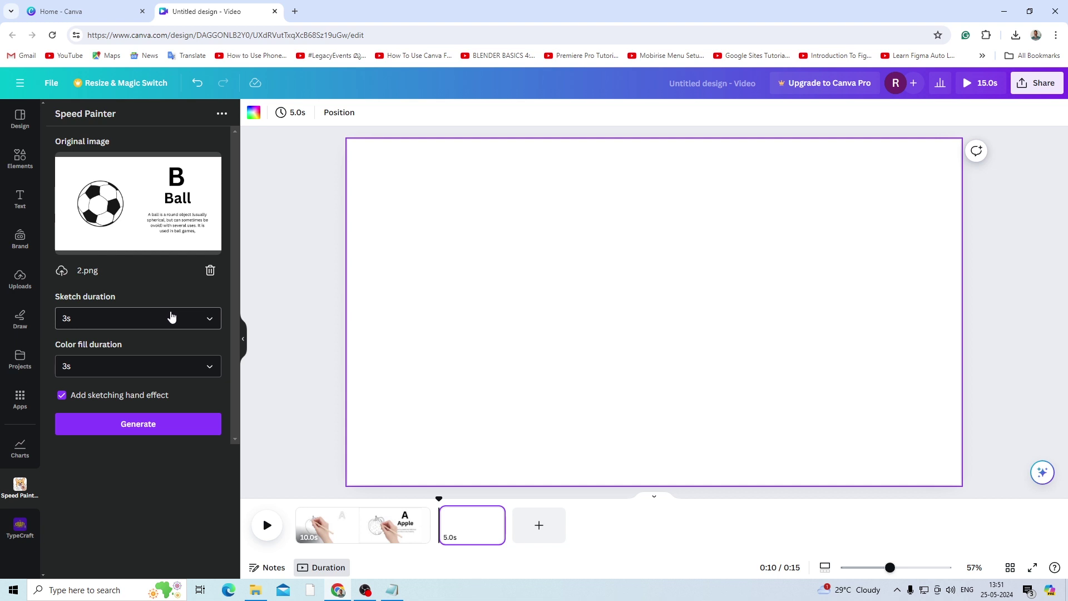
# Step: Set the Ball animation's color fill duration to 5s and generate its sketch video on the second page
pyautogui.click(209, 371)
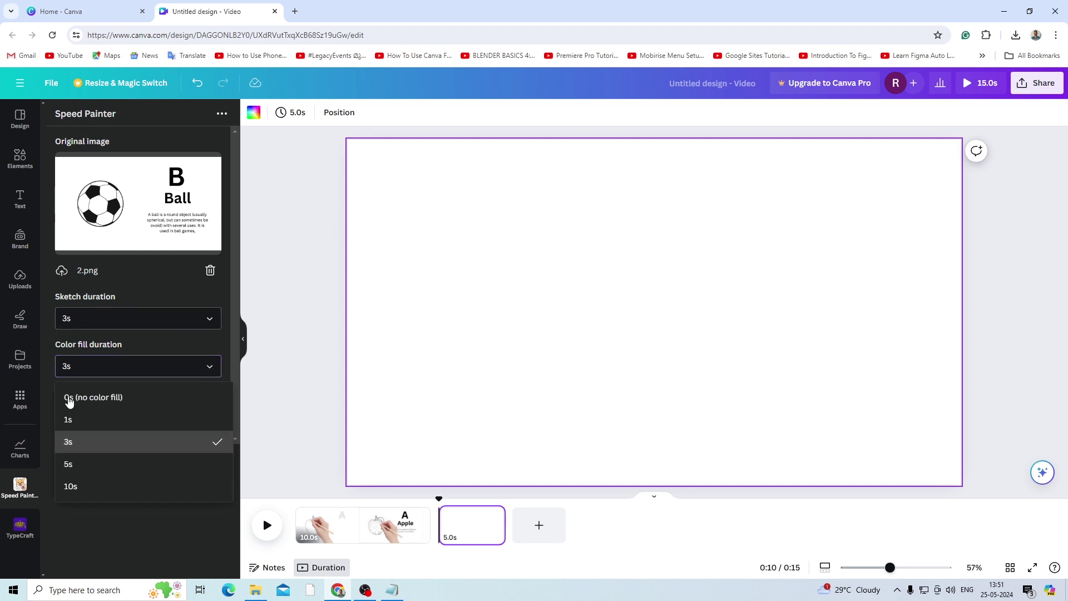
pyautogui.click(72, 467)
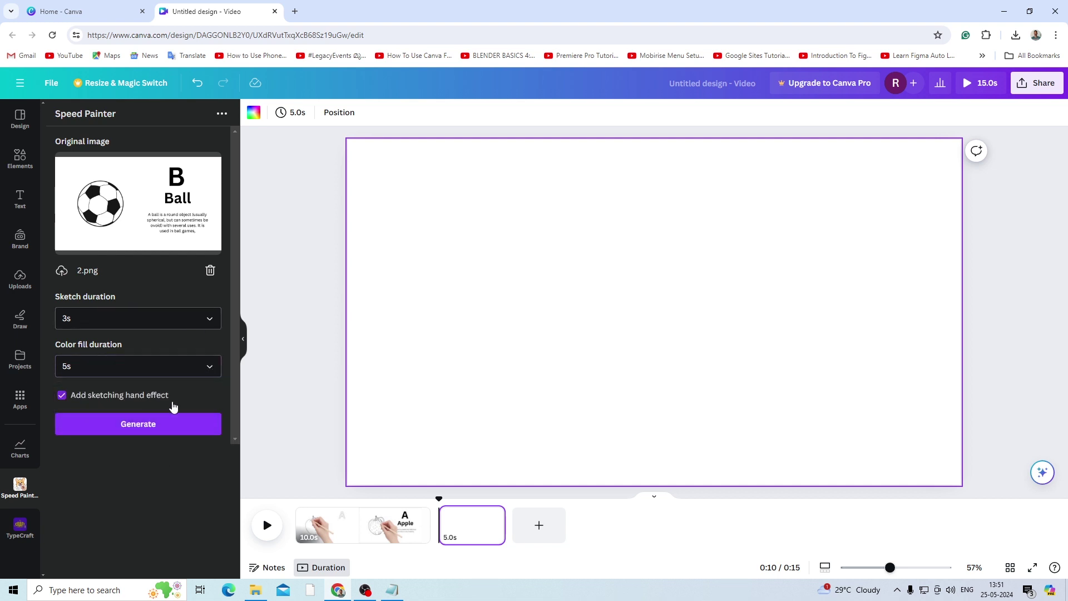
pyautogui.click(138, 425)
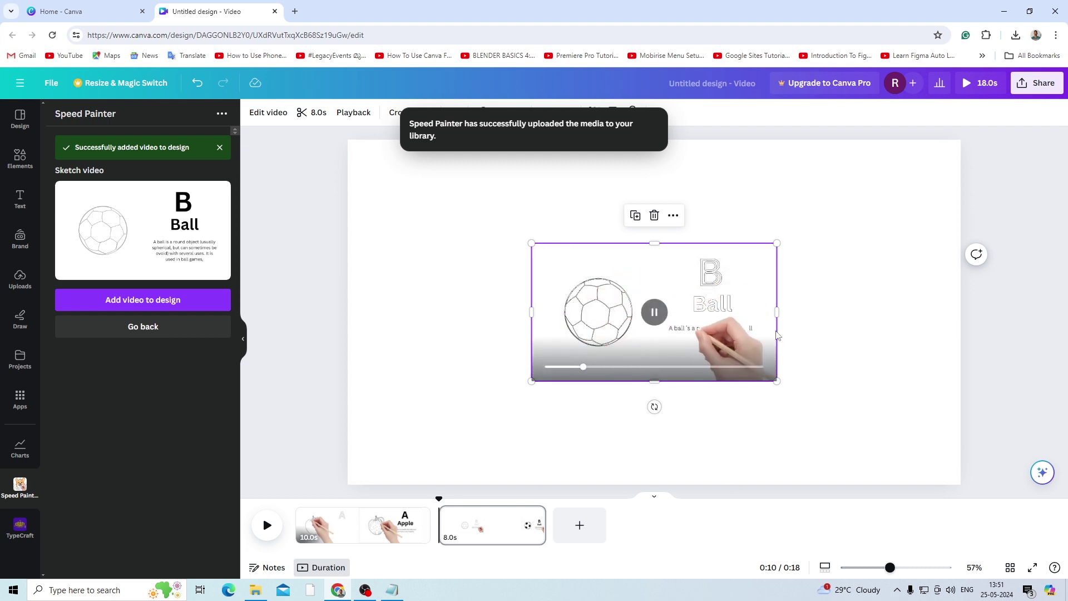
# Step: Enlarge the Ball video to about 1198 × 673 px and align it to the page's middle and center
pyautogui.moveTo(777, 384); pyautogui.dragTo(917, 466)
pyautogui.rightClick(875, 274)
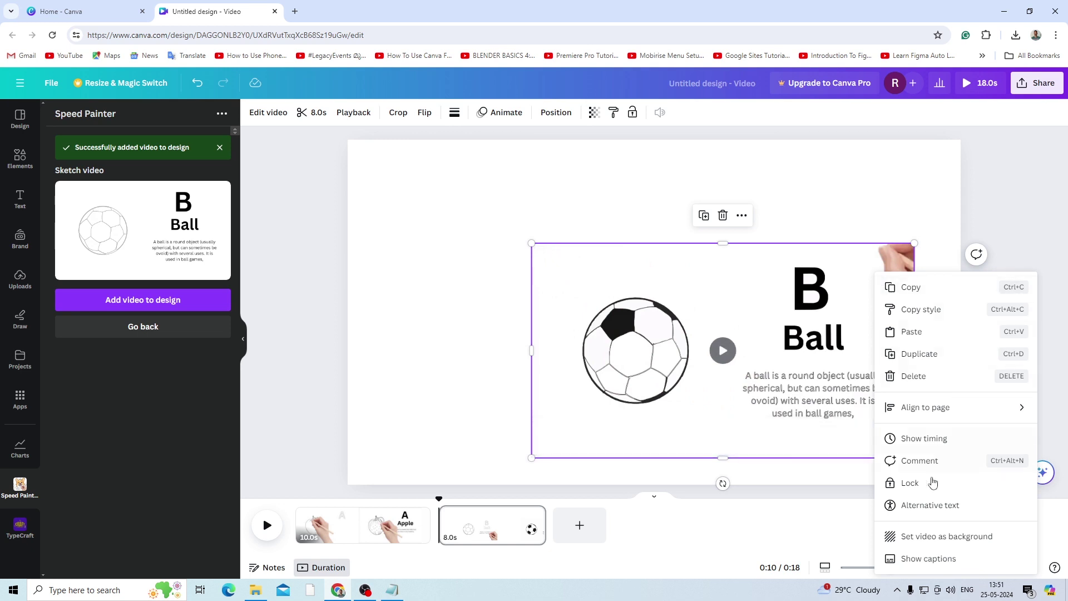
pyautogui.press('Escape')
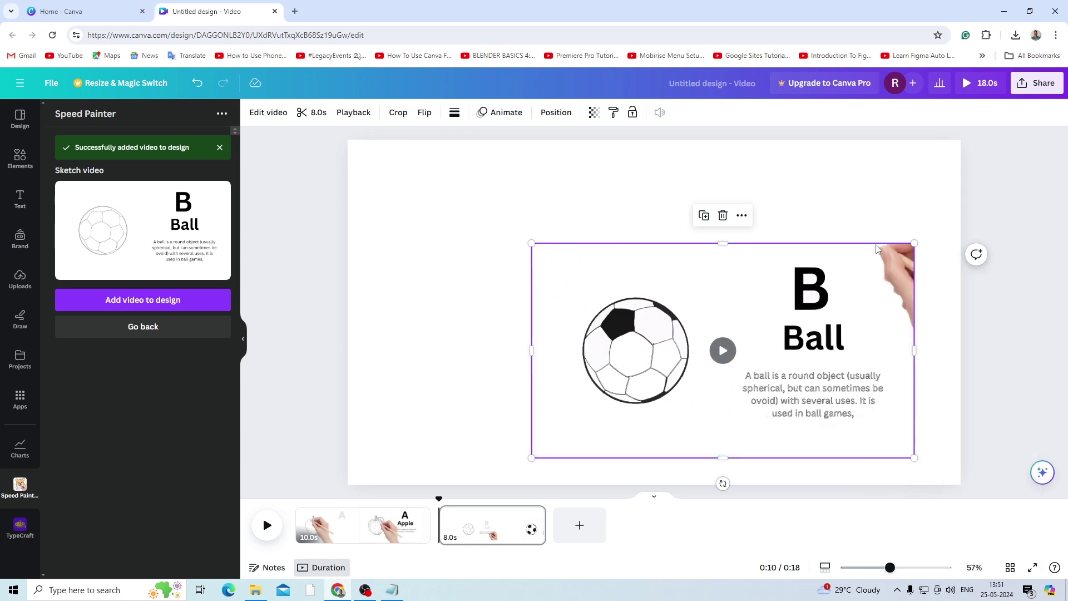
pyautogui.moveTo(753, 293); pyautogui.dragTo(679, 245)
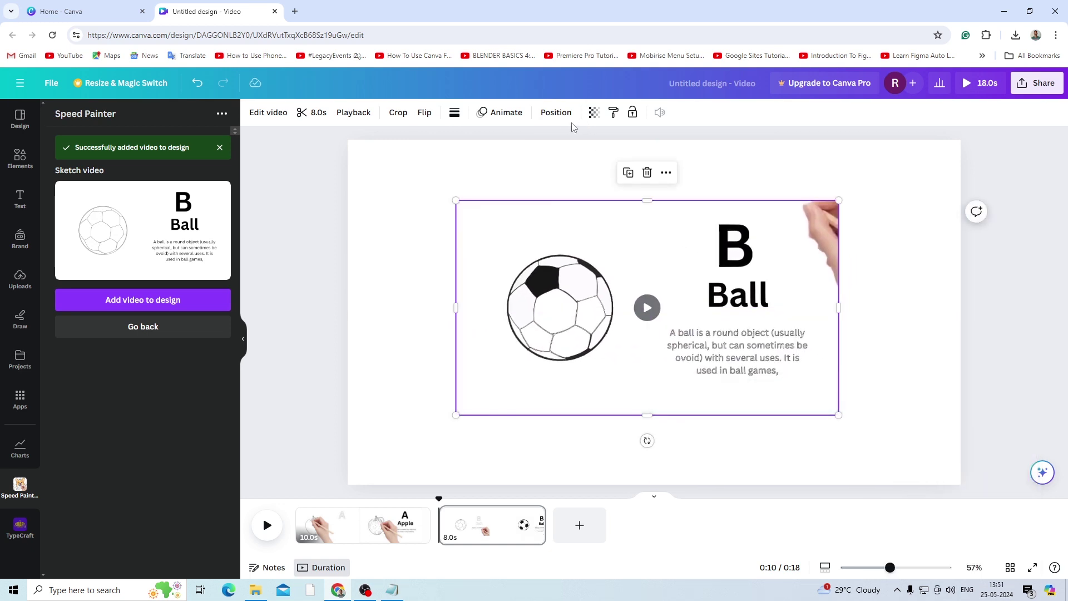
pyautogui.click(557, 114)
pyautogui.click(75, 235)
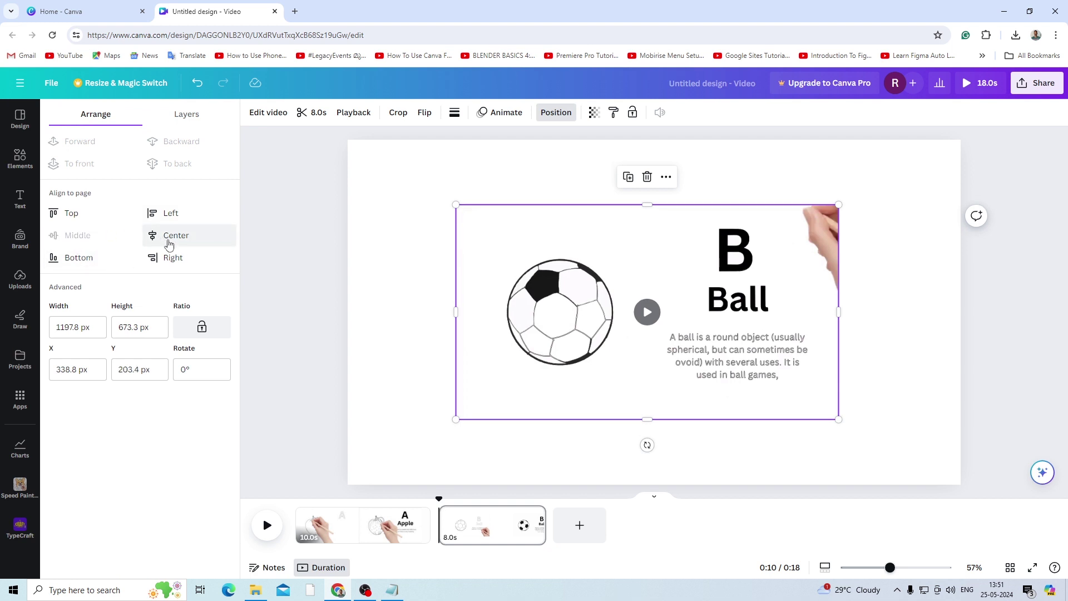
pyautogui.click(172, 235)
pyautogui.click(993, 298)
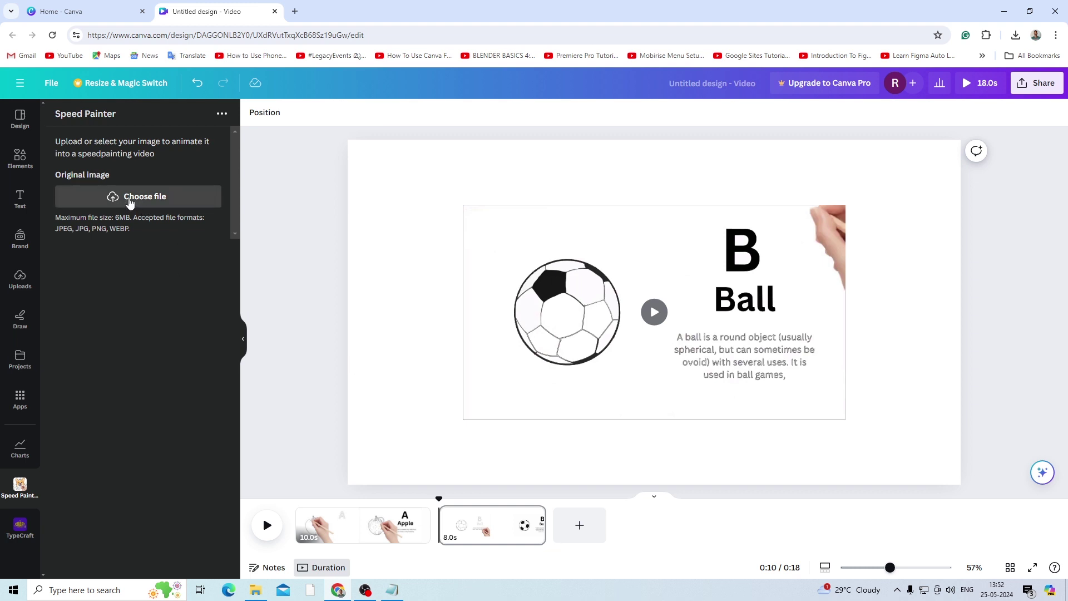
# Step: Add a third page and load image "3", the Cat page, from the sketch folder into Speed Painter
pyautogui.click(579, 527)
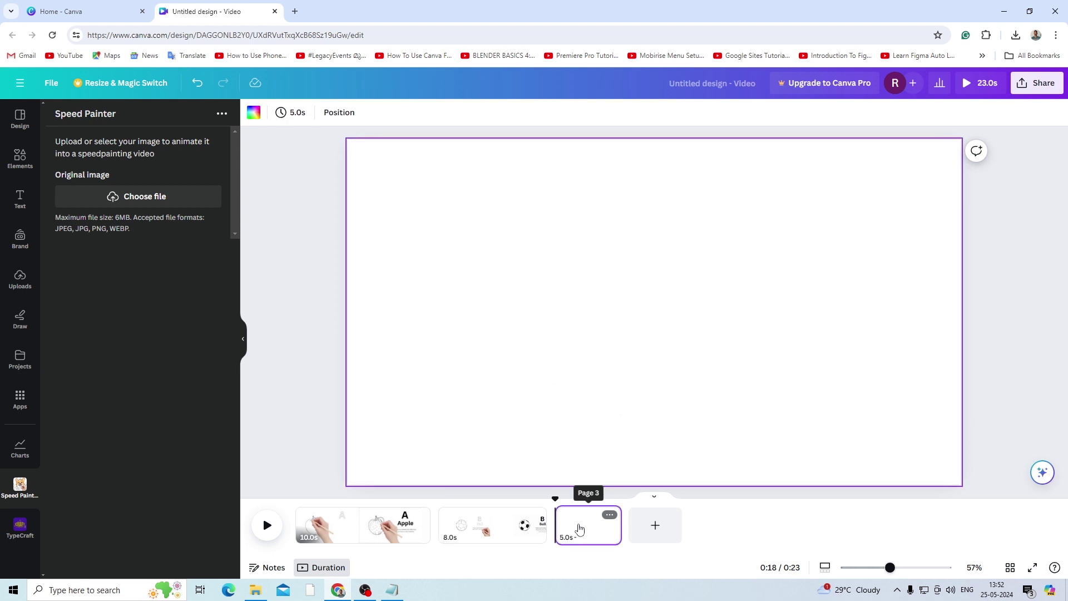
pyautogui.click(140, 198)
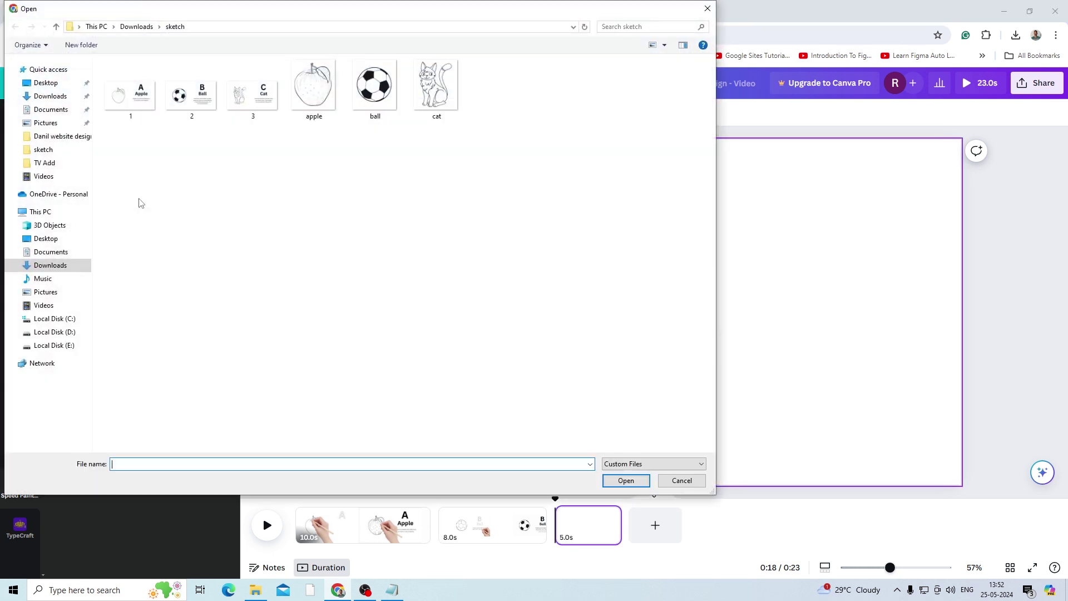
pyautogui.click(255, 95)
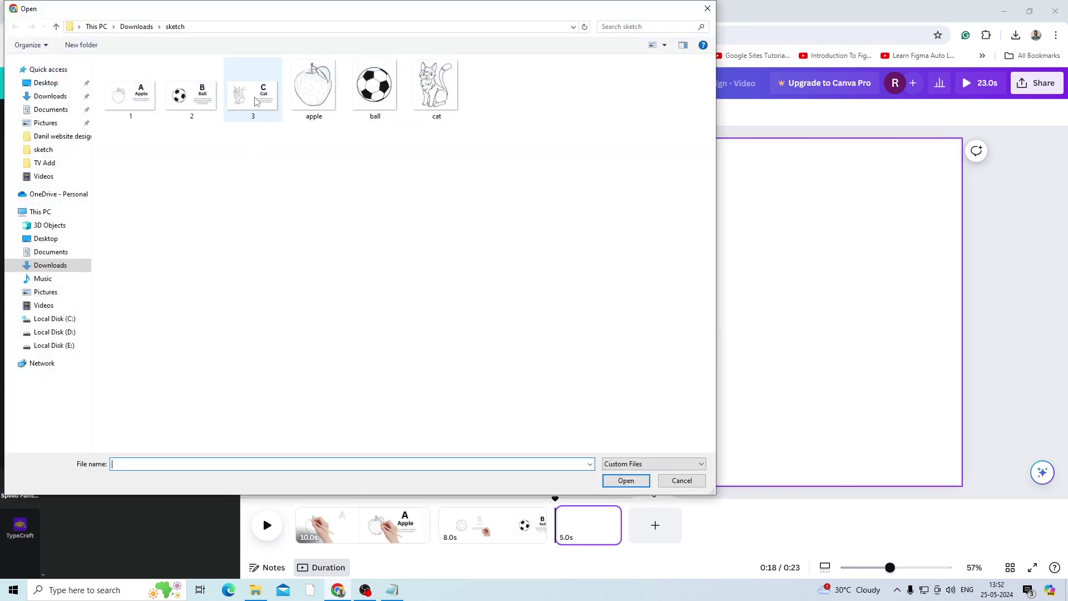
pyautogui.click(634, 481)
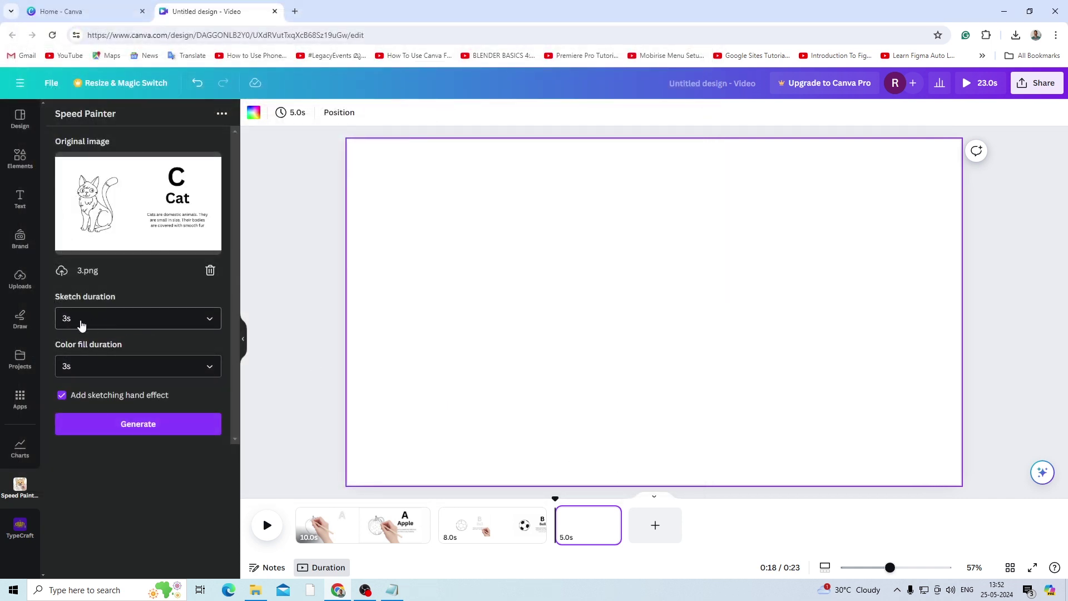
# Step: Set the Cat animation's color fill duration to 5s and generate its sketch video on the third page
pyautogui.click(209, 368)
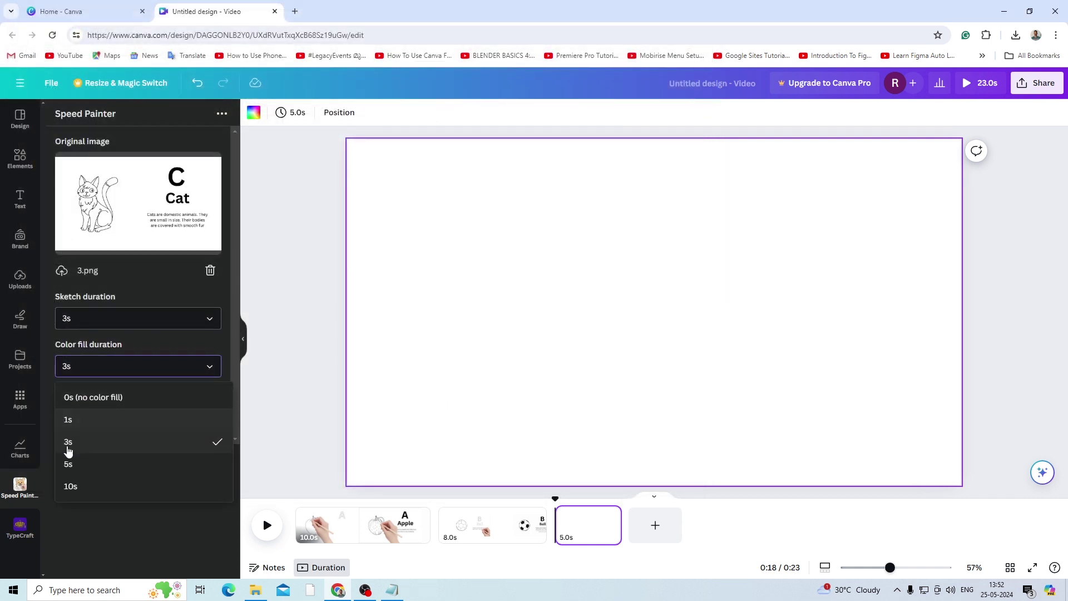
pyautogui.click(69, 465)
pyautogui.click(138, 430)
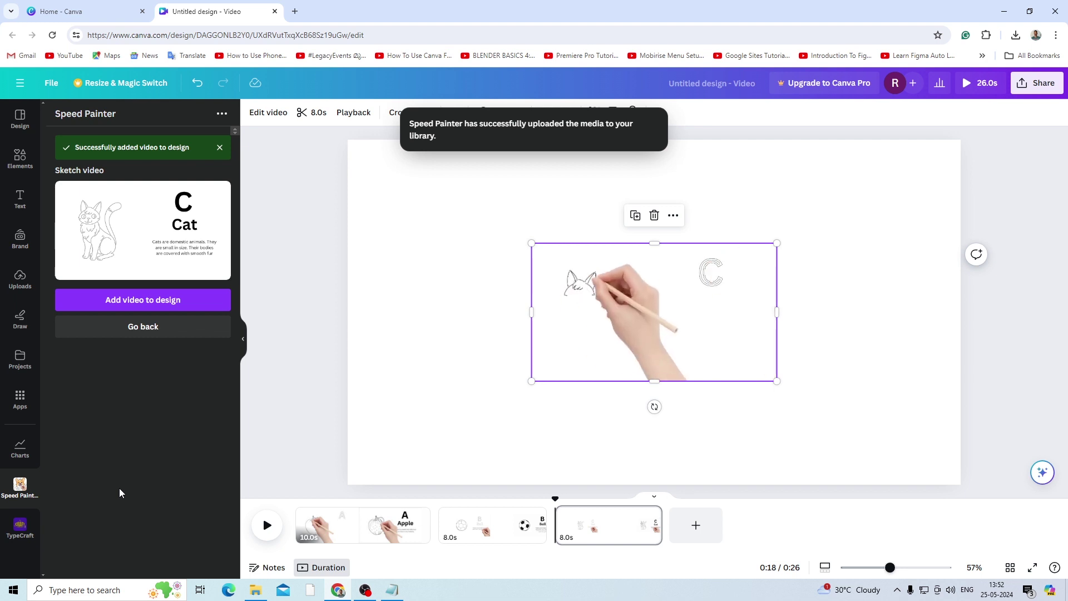
# Step: Enlarge the Cat video to about 1194 × 671 px and align it to the page's middle and center
pyautogui.moveTo(695, 313)
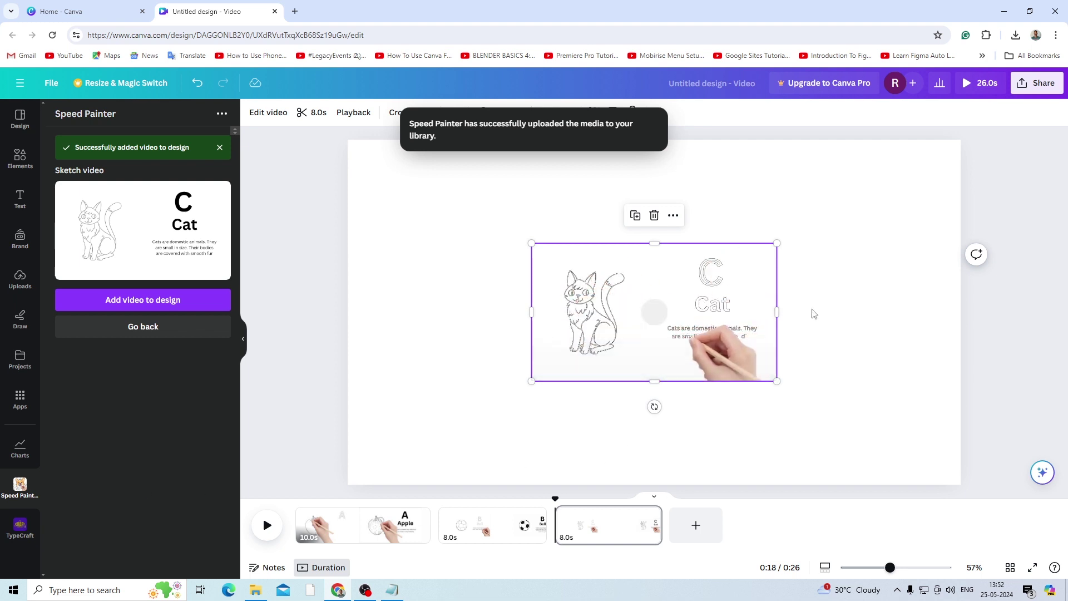
pyautogui.moveTo(777, 382); pyautogui.dragTo(912, 458)
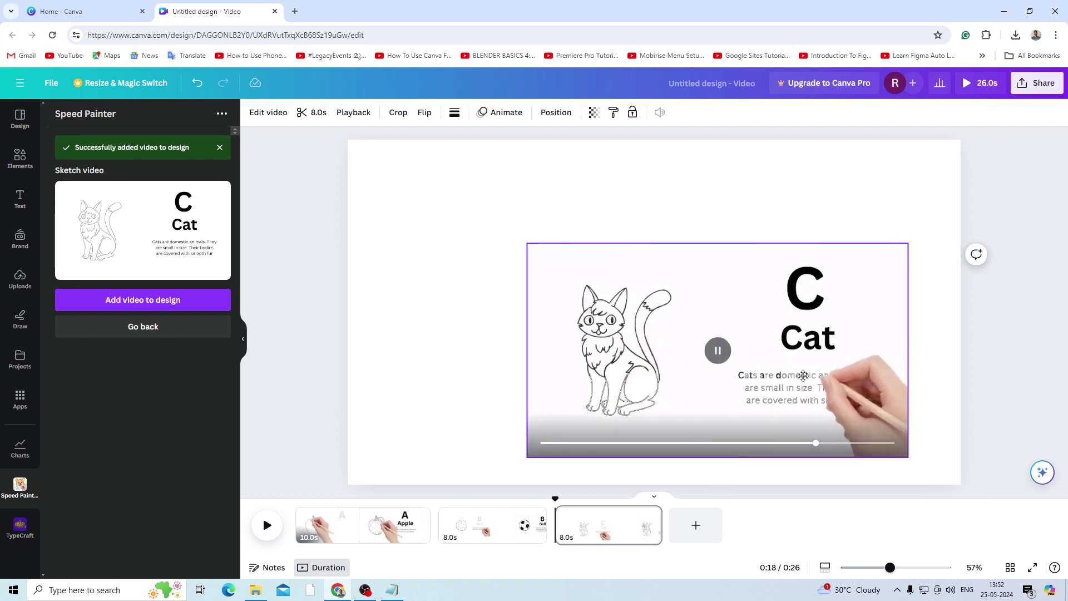
pyautogui.moveTo(826, 388); pyautogui.dragTo(791, 368)
pyautogui.click(557, 114)
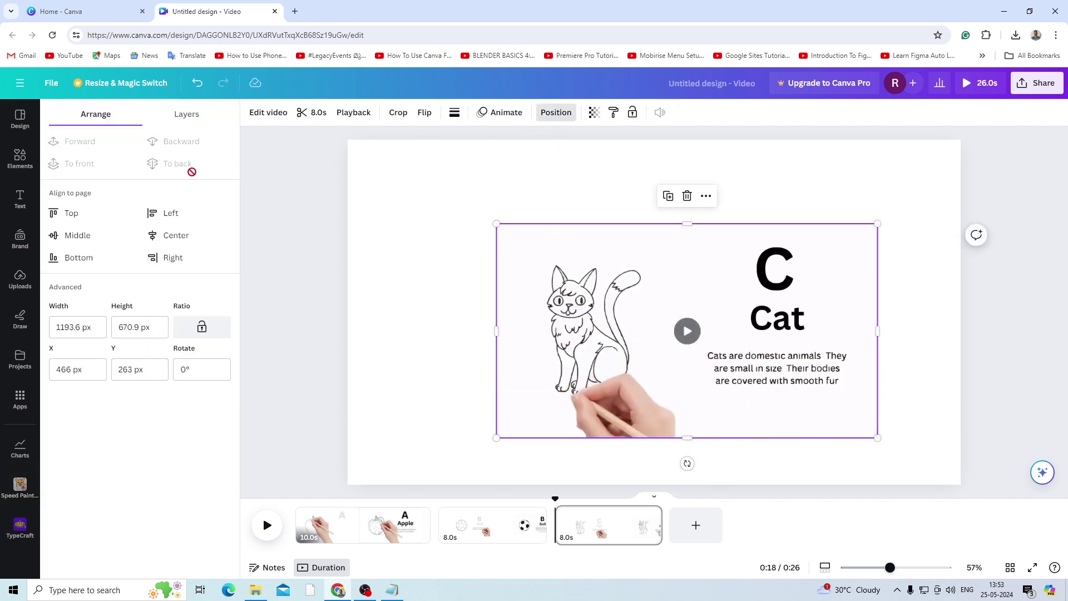
pyautogui.click(80, 236)
pyautogui.click(174, 237)
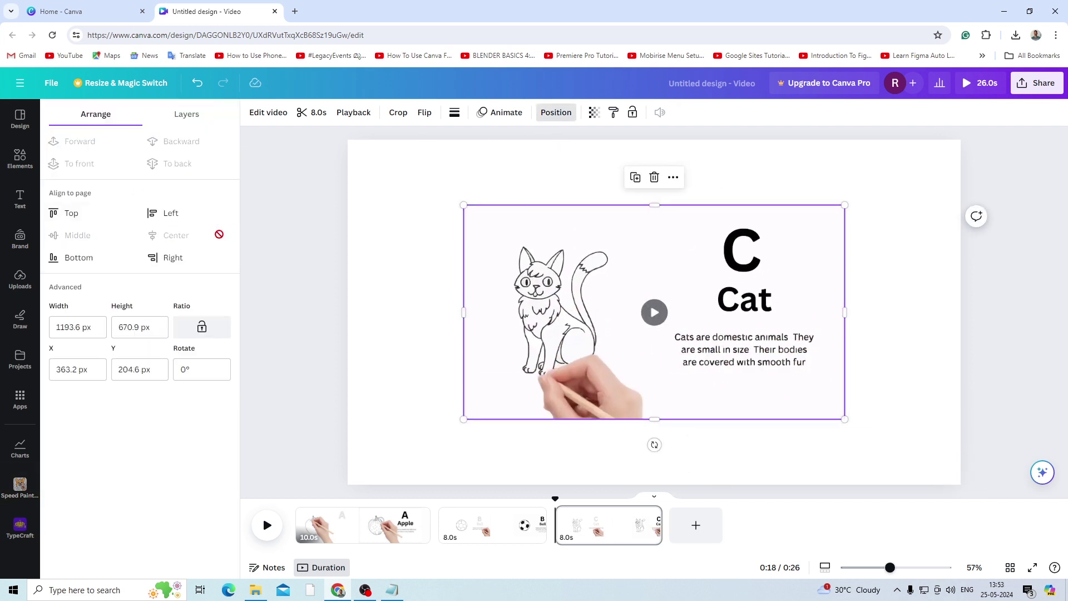
pyautogui.click(557, 114)
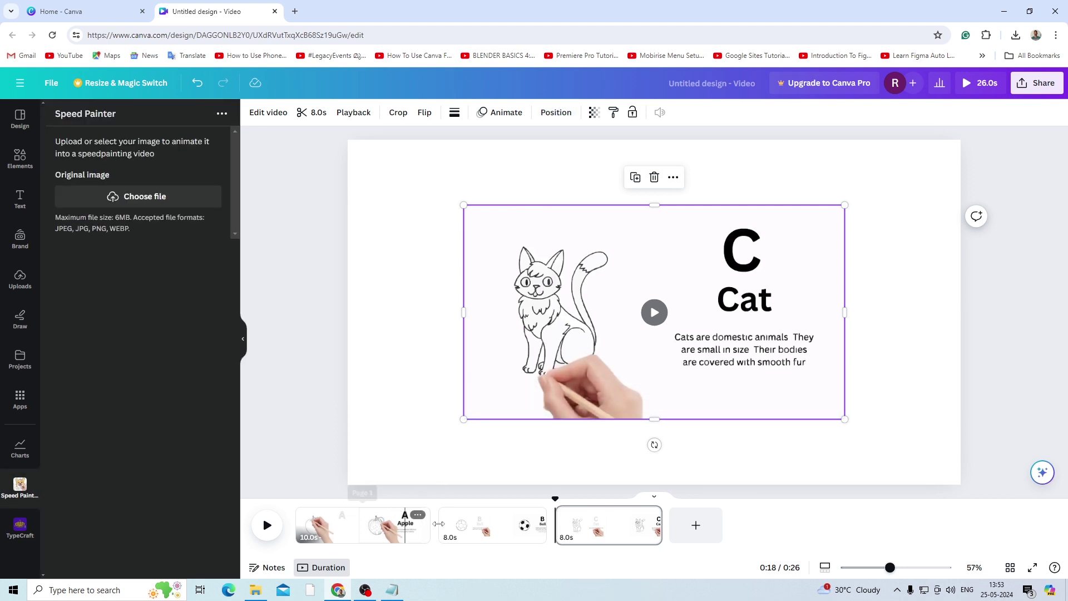
# Step: Play the whole three-page video from the beginning to review the animations
pyautogui.moveTo(556, 499); pyautogui.dragTo(295, 498)
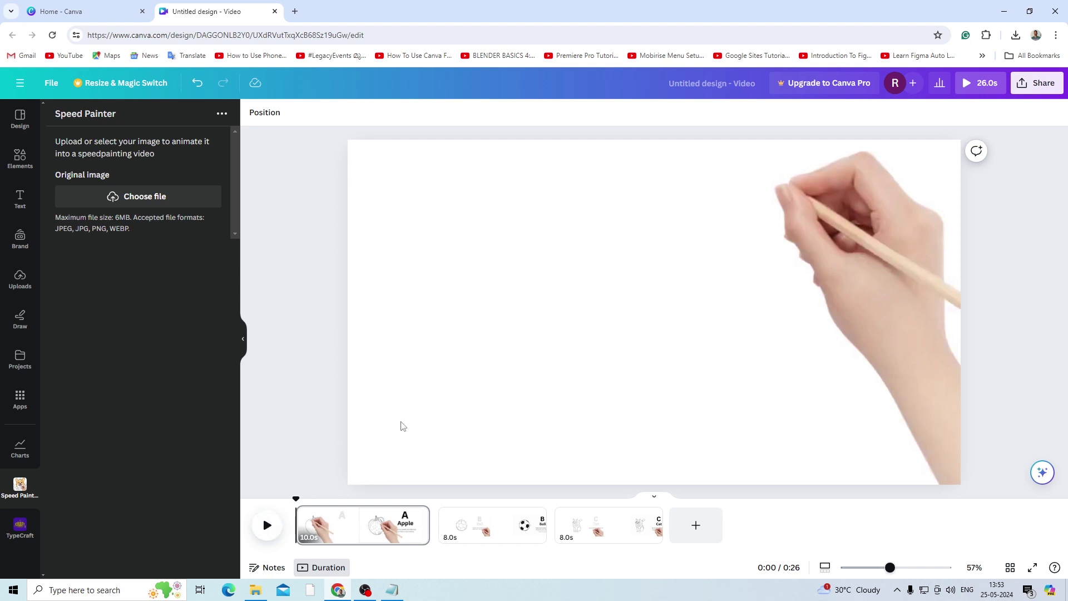
pyautogui.click(269, 525)
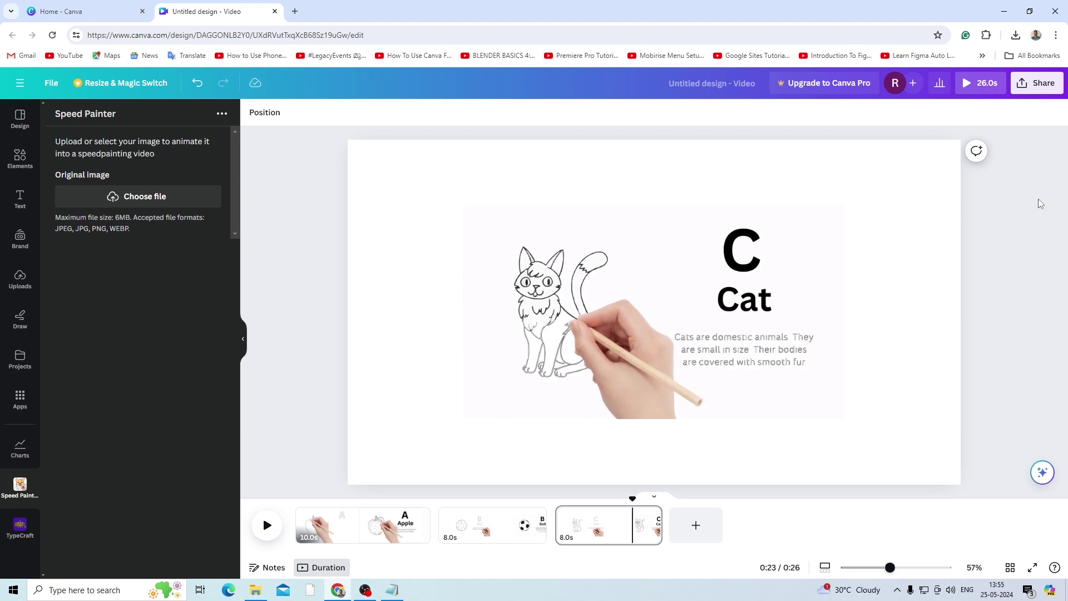
# Step: Download all three pages as an MP4 video and view the exported file full screen in VLC media player
pyautogui.click(1044, 83)
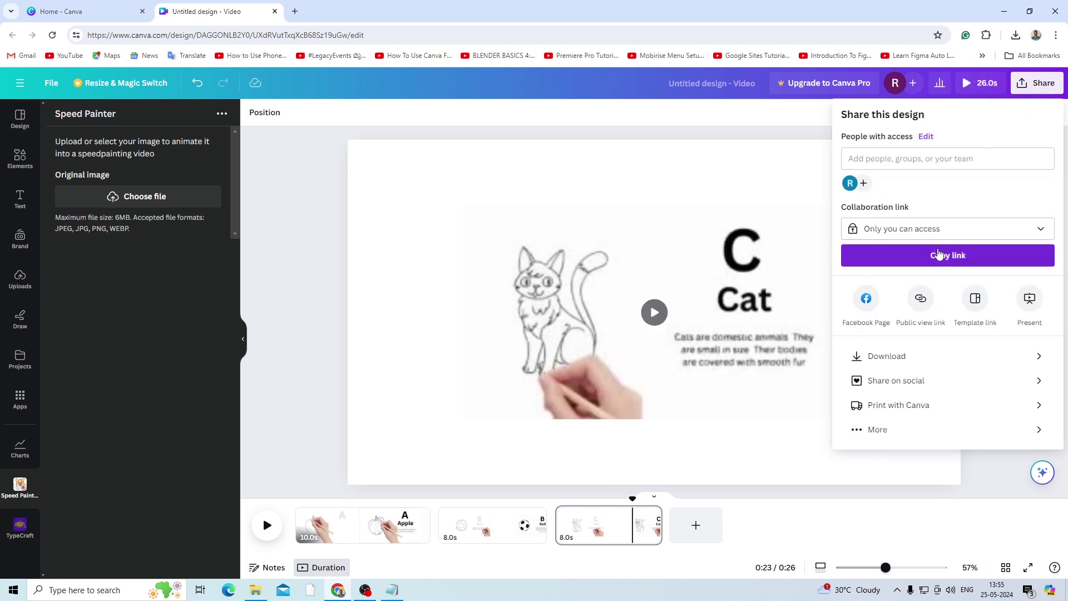
pyautogui.click(901, 362)
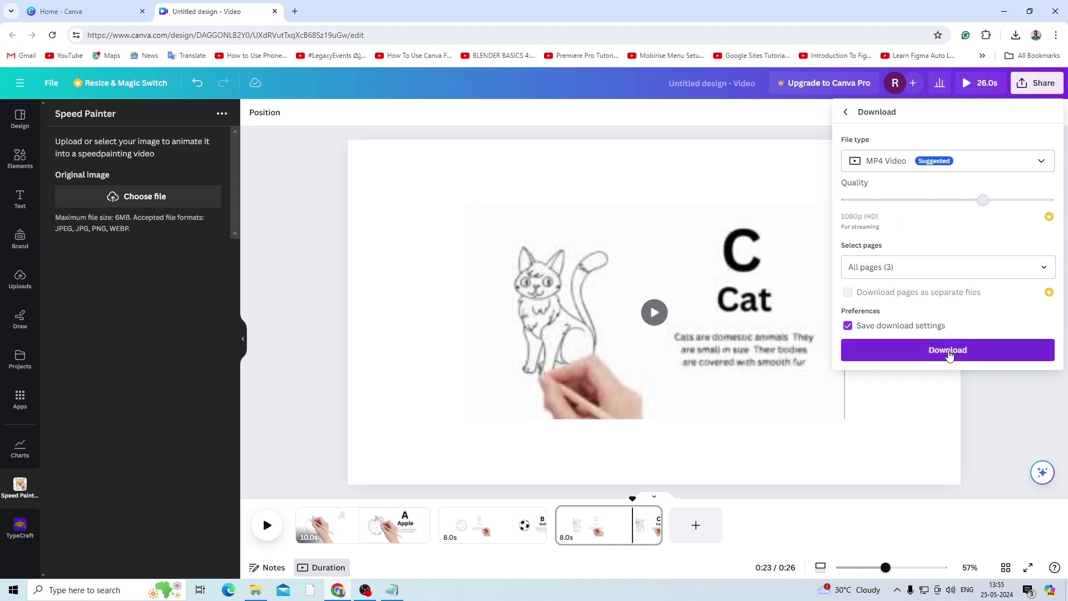
pyautogui.click(949, 355)
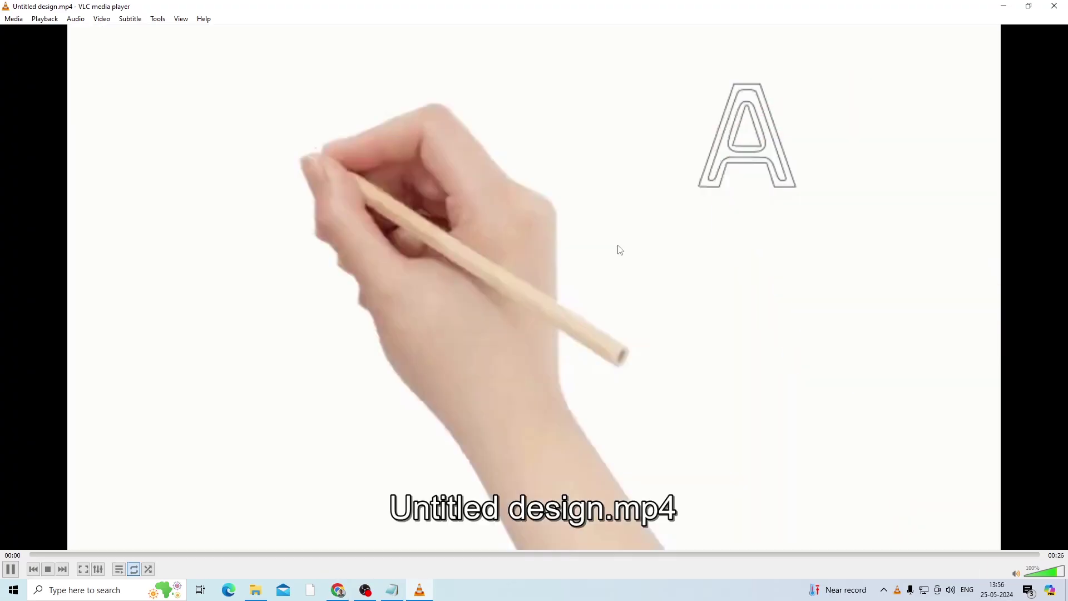
pyautogui.doubleClick(618, 247)
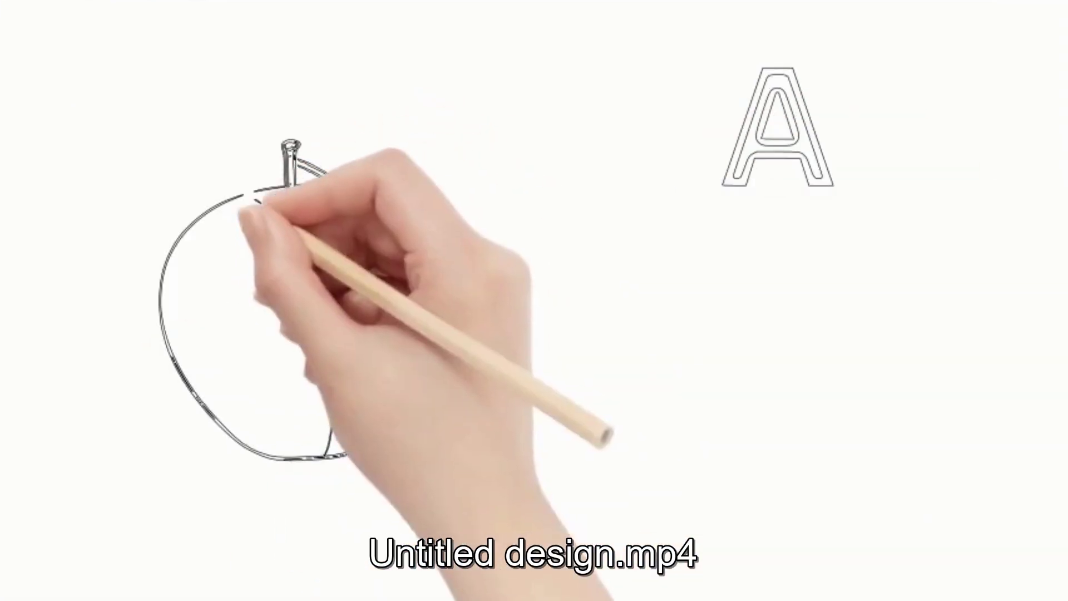